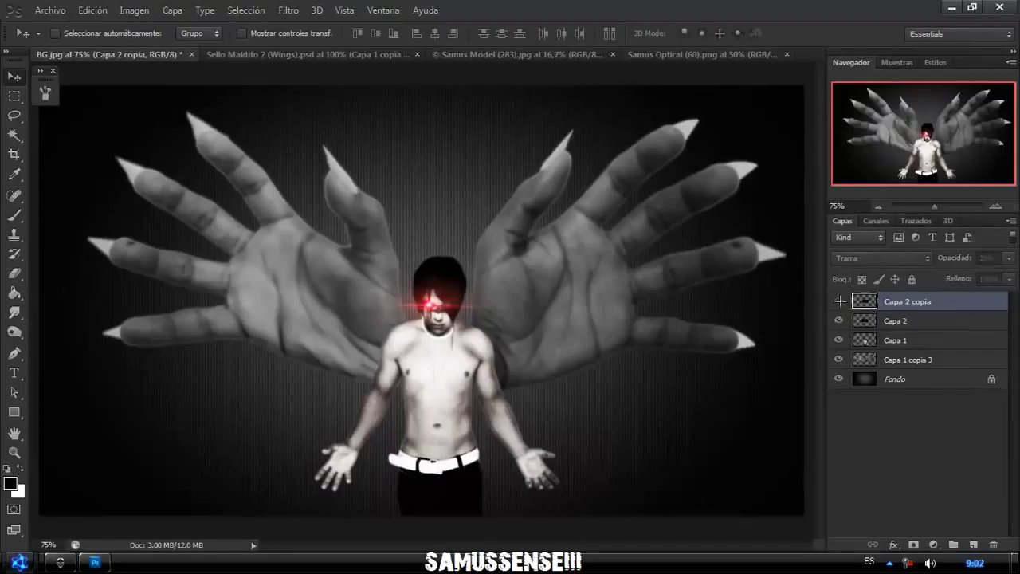
- Delete the hidden Capa 2 copia layer and nudge the Wings hands slightly down-left
{"action": "left_click", "coordinate": [992, 544]}
{"action": "left_click", "coordinate": [311, 55]}
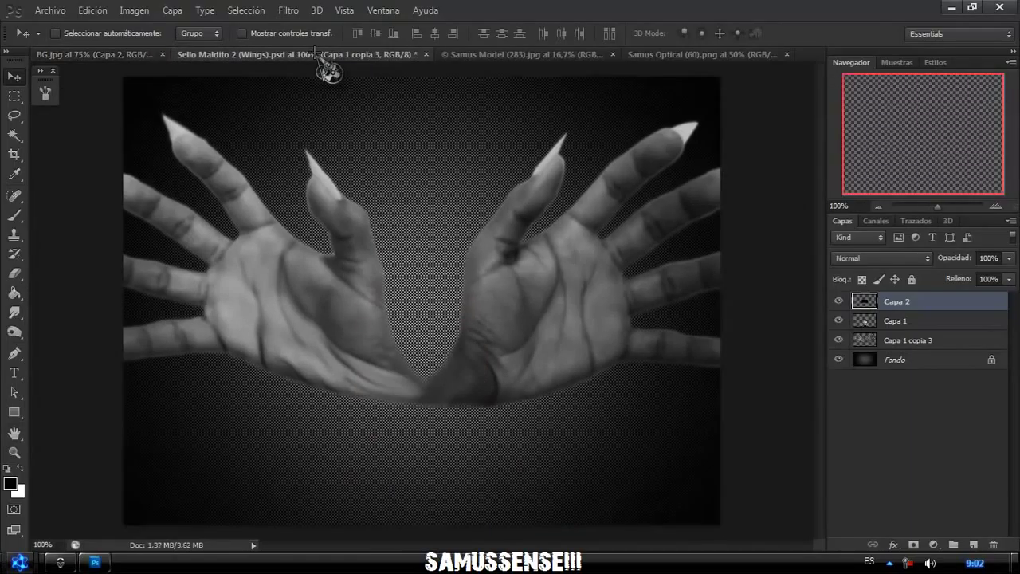
{"action": "left_click_drag", "start_coordinate": [380, 238], "coordinate": [377, 245]}
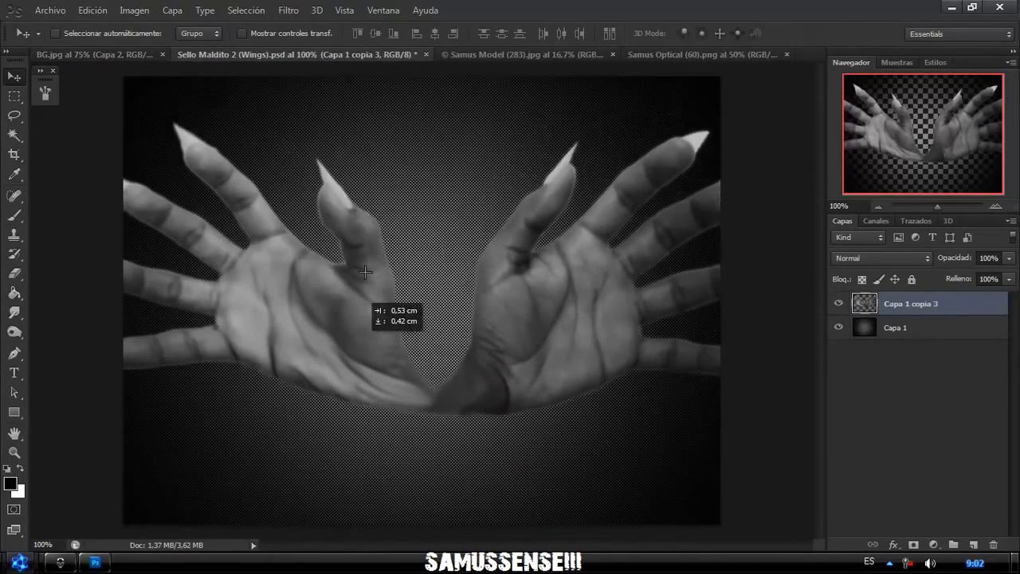
- Close the Wings document without saving and bring up the Samus Model hands photo
{"action": "left_click", "coordinate": [425, 54]}
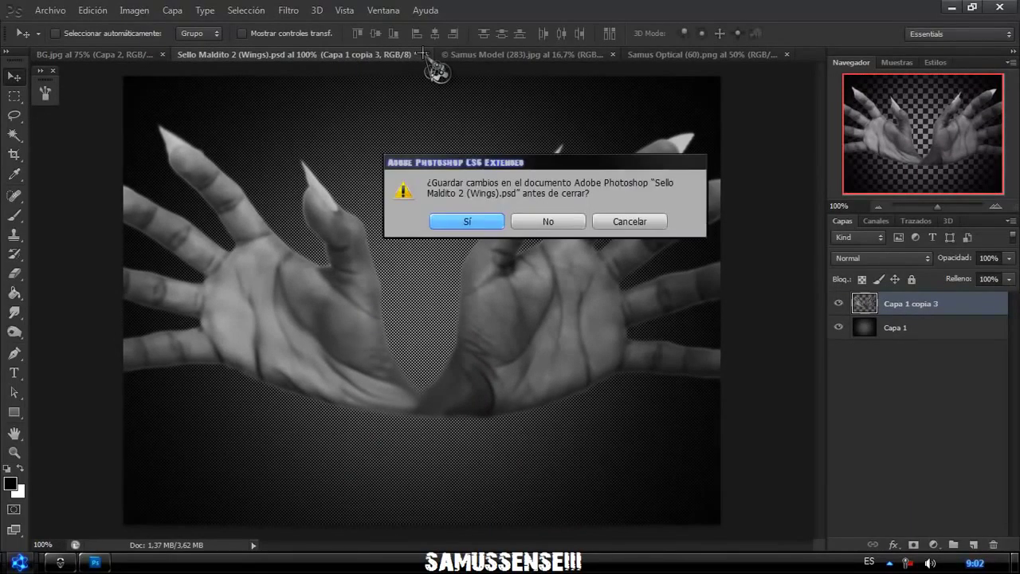
{"action": "left_click", "coordinate": [544, 224]}
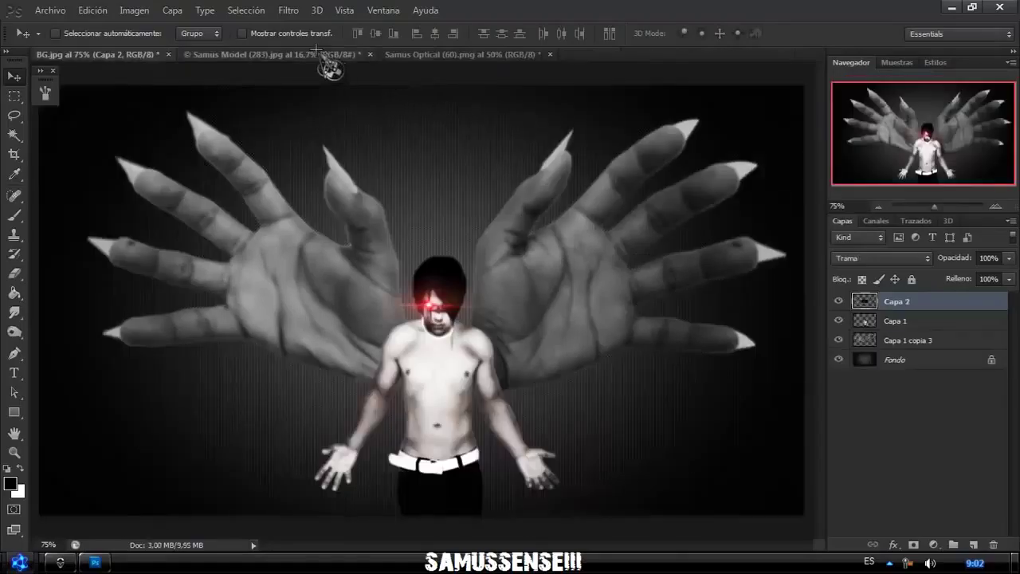
{"action": "left_click", "coordinate": [328, 54]}
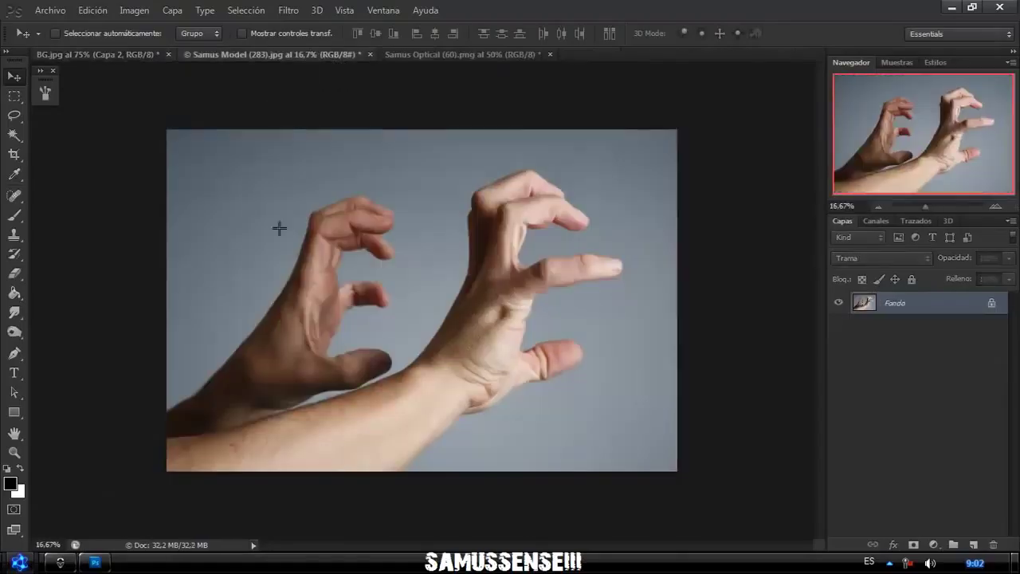
- Convert the locked Fondo background into an unlocked Capa 0 layer
{"action": "right_click", "coordinate": [903, 303]}
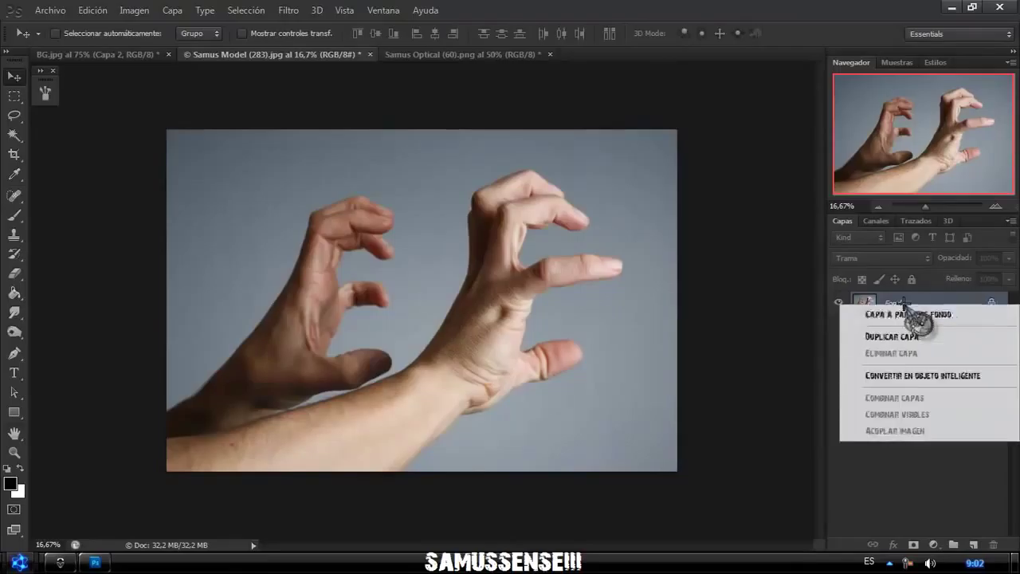
{"action": "left_click", "coordinate": [873, 308]}
{"action": "left_click", "coordinate": [654, 176]}
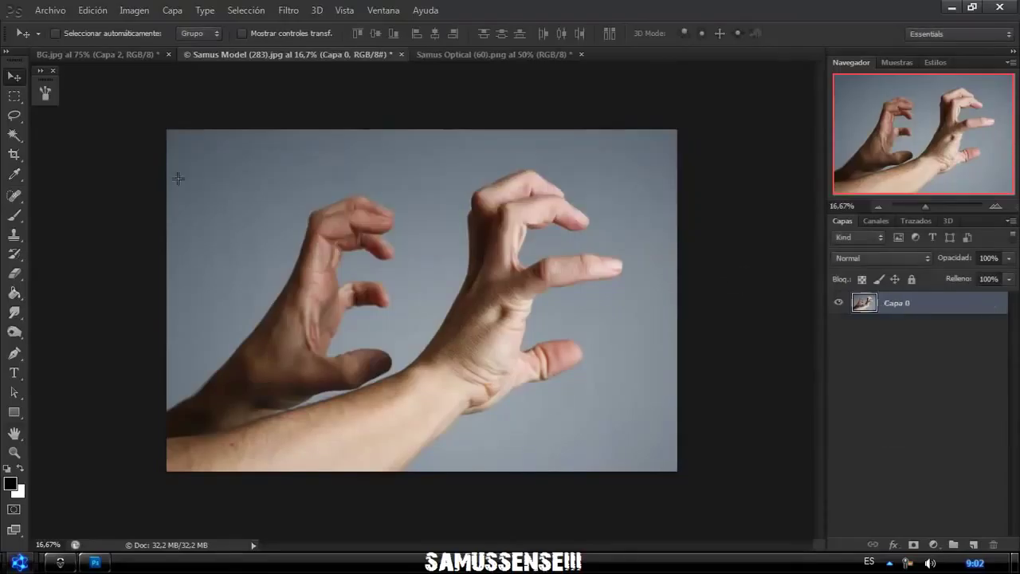
- Delete every grey background area around the hands with the Magic Wand, then deselect
{"action": "left_click", "coordinate": [14, 135]}
{"action": "left_click", "coordinate": [434, 177]}
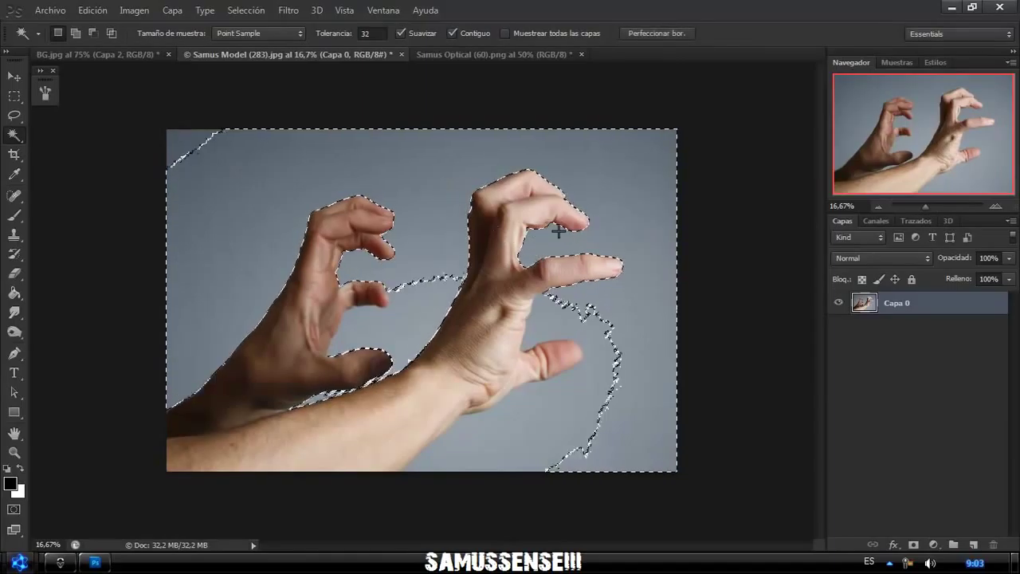
{"action": "key", "text": "Delete"}
{"action": "left_click", "coordinate": [568, 327]}
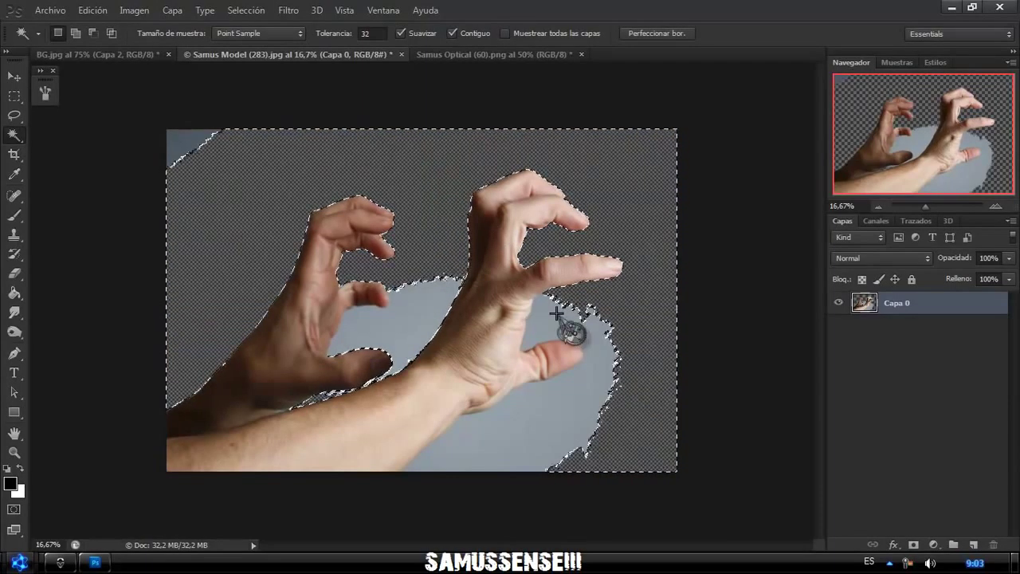
{"action": "key", "text": "Delete"}
{"action": "left_click", "coordinate": [402, 311]}
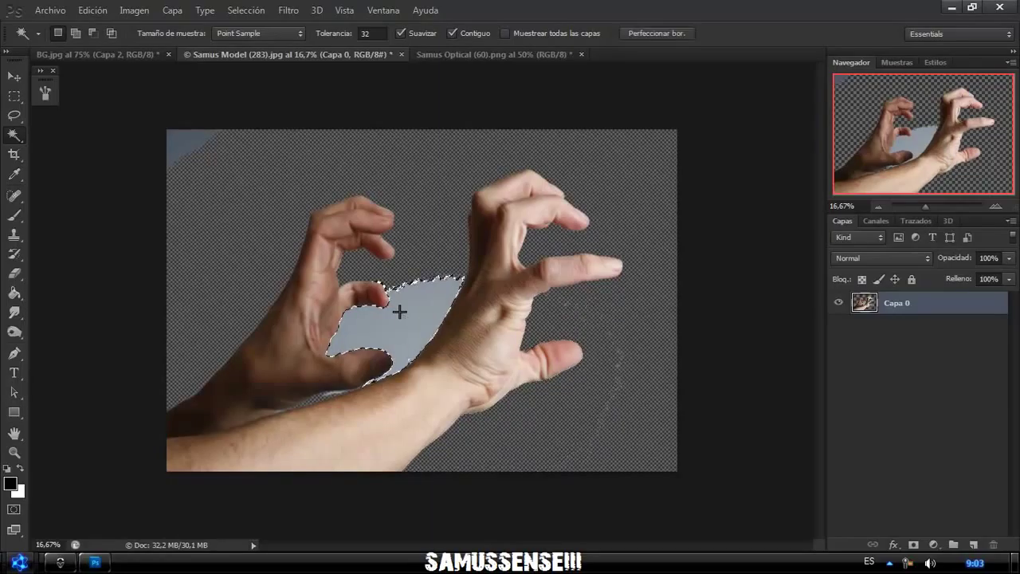
{"action": "key", "text": "Delete"}
{"action": "left_click", "coordinate": [186, 143]}
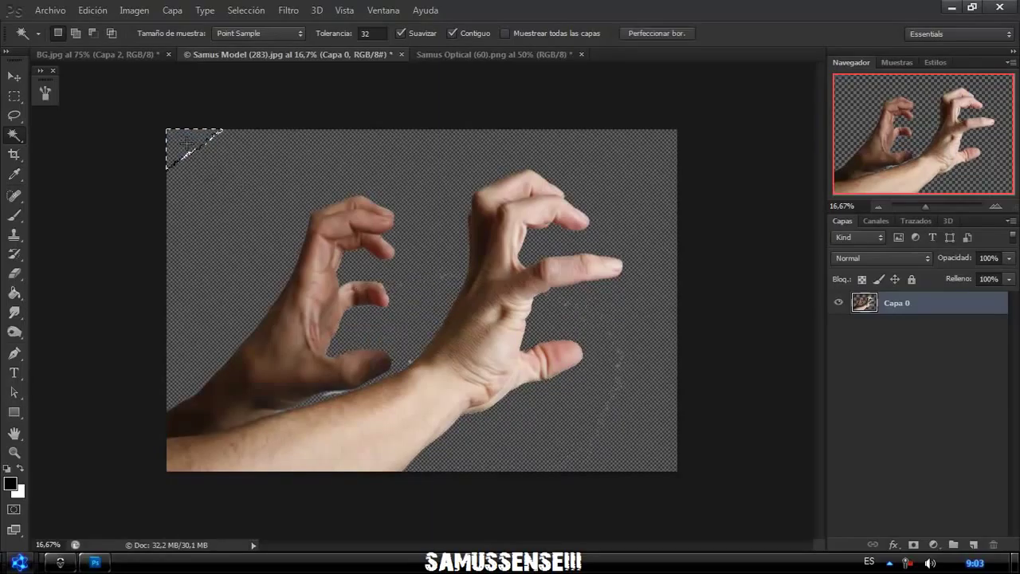
{"action": "left_click", "coordinate": [329, 395]}
{"action": "key", "text": "ctrl+d"}
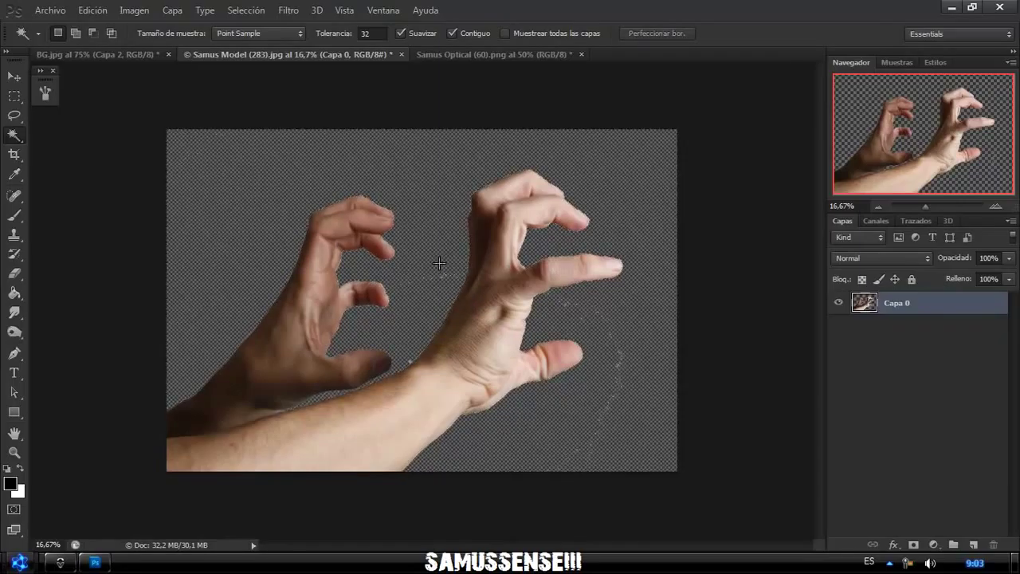
- Duplicate the hands layer, blend the copy with Superponer (Overlay) and desaturate it
{"action": "left_click_drag", "start_coordinate": [923, 406], "coordinate": [973, 542]}
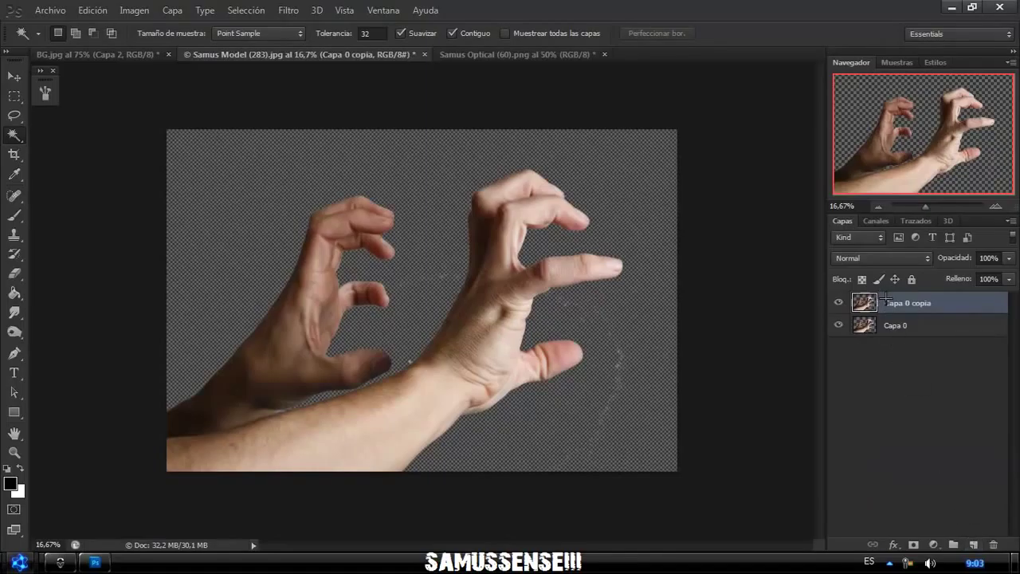
{"action": "left_click", "coordinate": [885, 258]}
{"action": "left_click", "coordinate": [865, 189]}
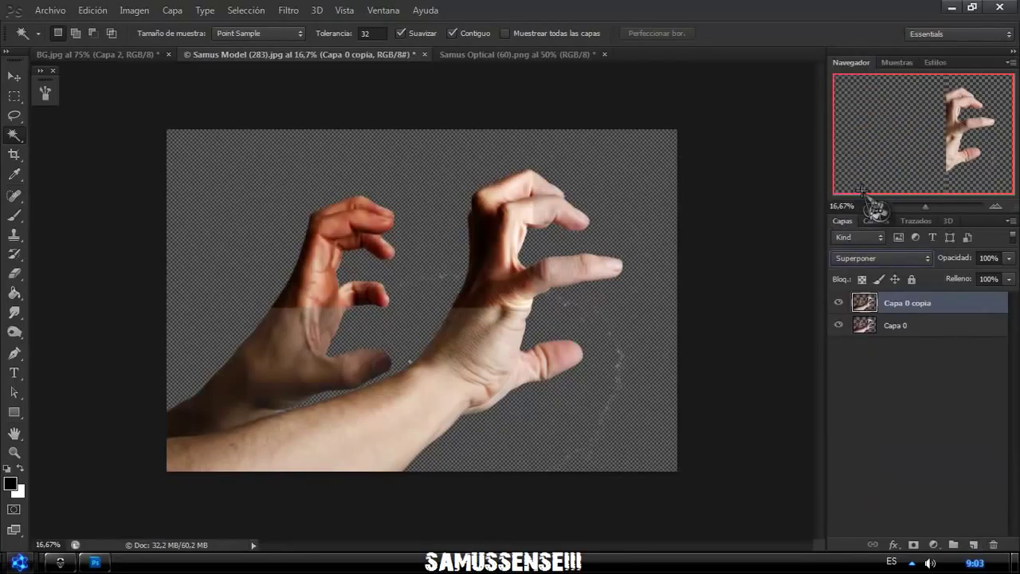
{"action": "left_click", "coordinate": [172, 10]}
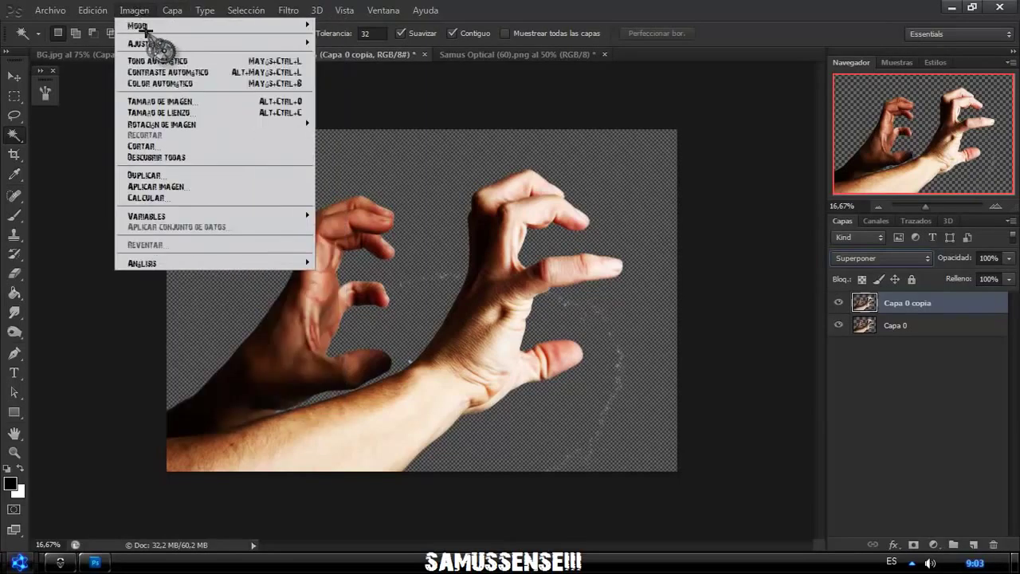
{"action": "mouse_move", "coordinate": [142, 43]}
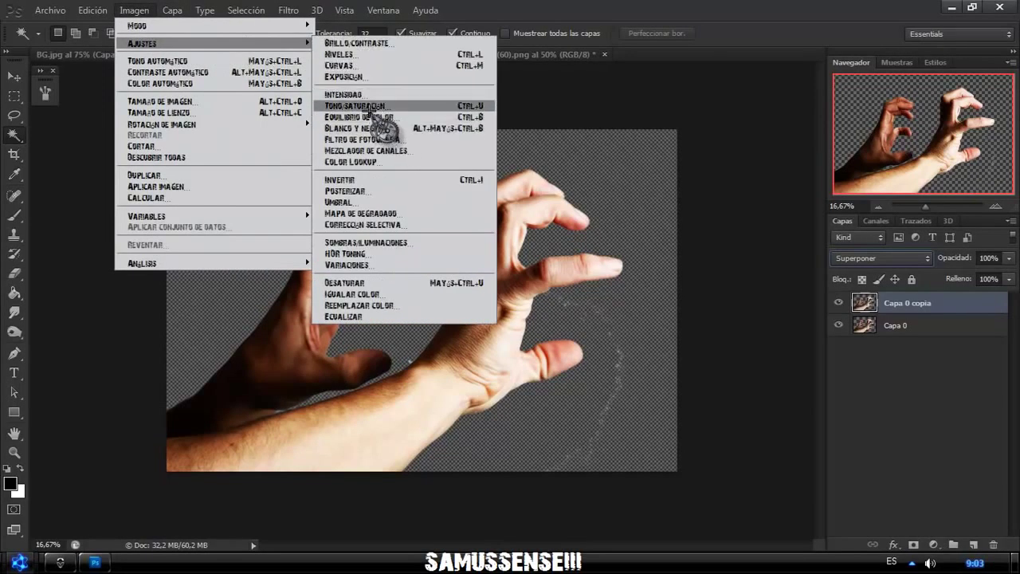
{"action": "left_click", "coordinate": [355, 106]}
{"action": "left_click_drag", "start_coordinate": [713, 312], "coordinate": [695, 315]}
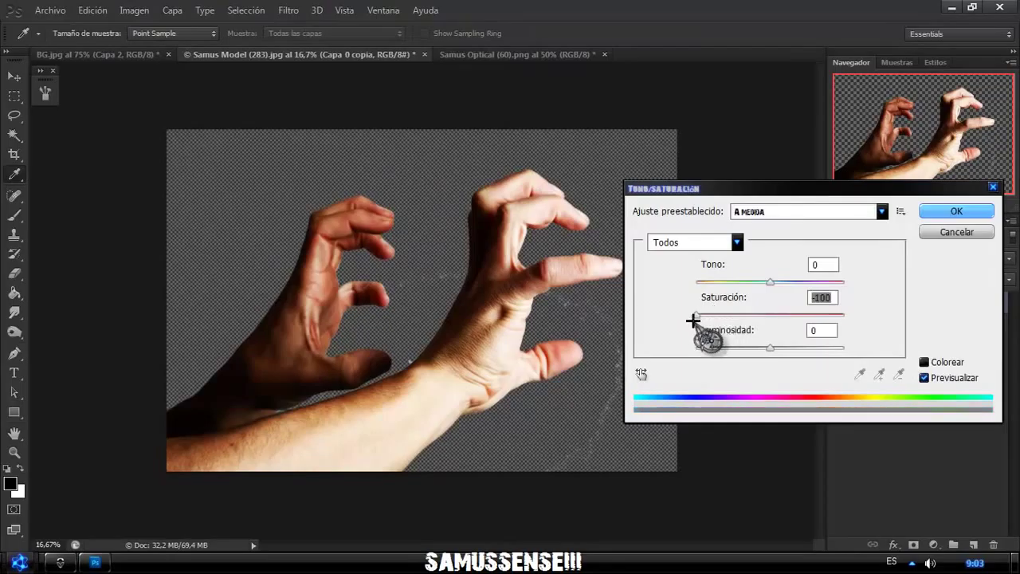
{"action": "left_click", "coordinate": [941, 211]}
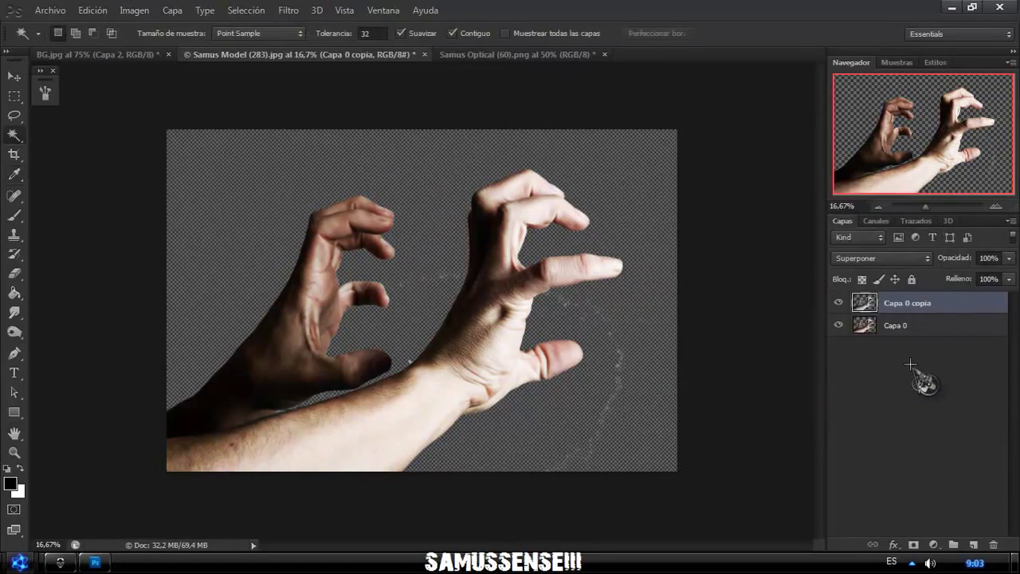
- Desaturate Capa 0 to -91, merge both hand layers, and zoom to 33.33%
{"action": "left_click", "coordinate": [895, 326]}
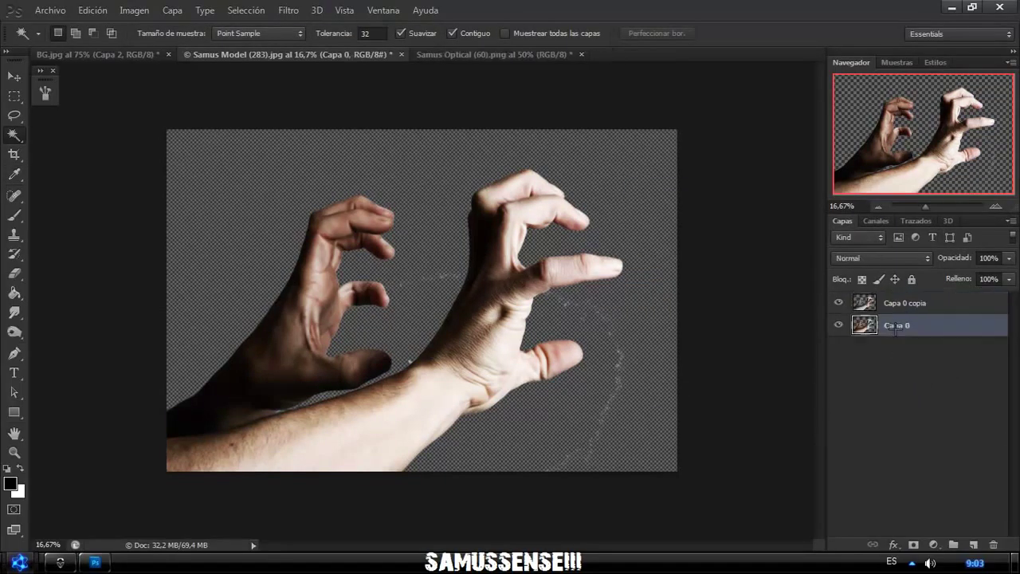
{"action": "key", "text": "ctrl+u"}
{"action": "left_click_drag", "start_coordinate": [755, 314], "coordinate": [703, 315]}
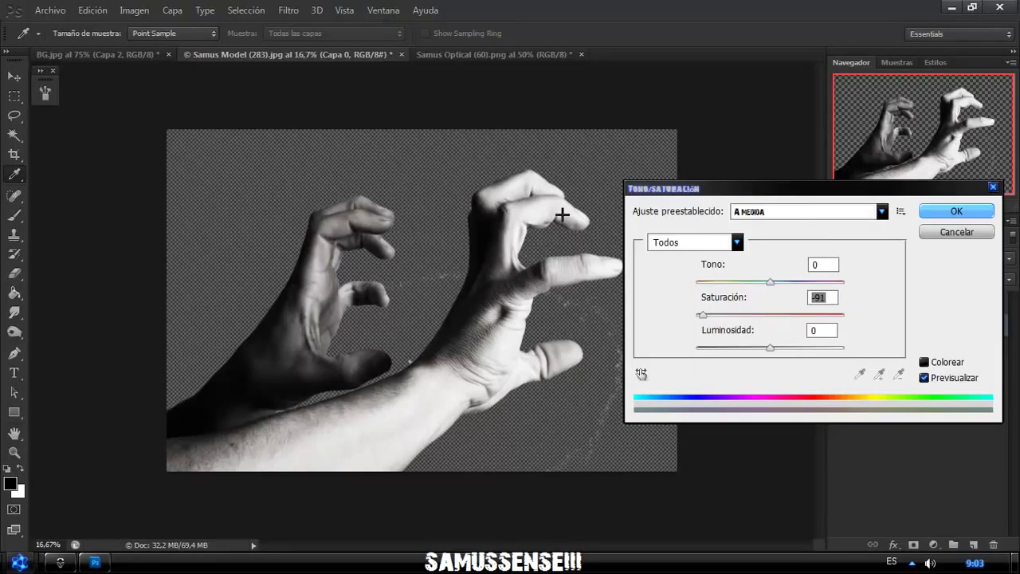
{"action": "left_click", "coordinate": [961, 213]}
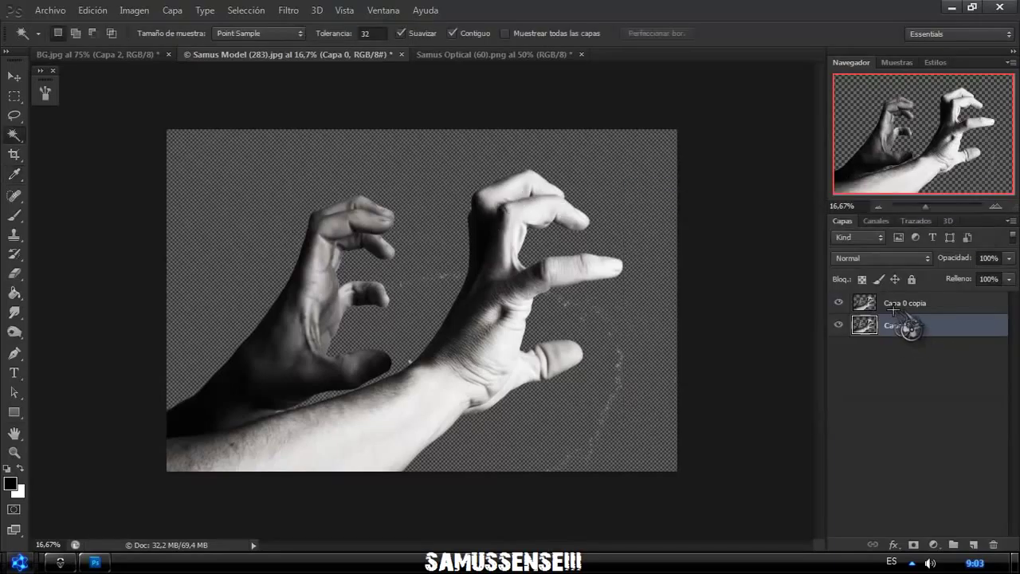
{"action": "left_click", "coordinate": [893, 303], "text": "shift"}
{"action": "right_click", "coordinate": [893, 303]}
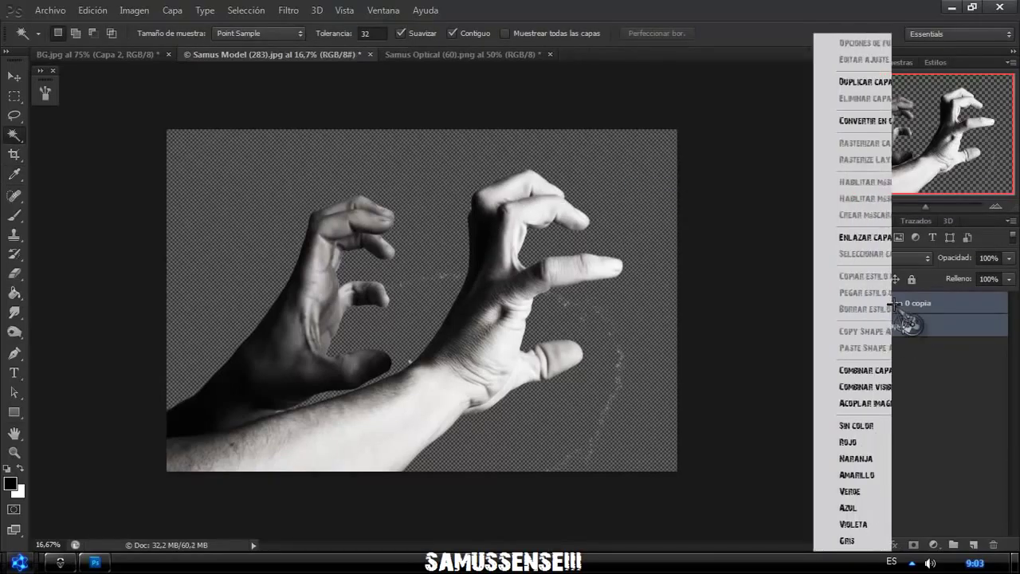
{"action": "left_click", "coordinate": [797, 369]}
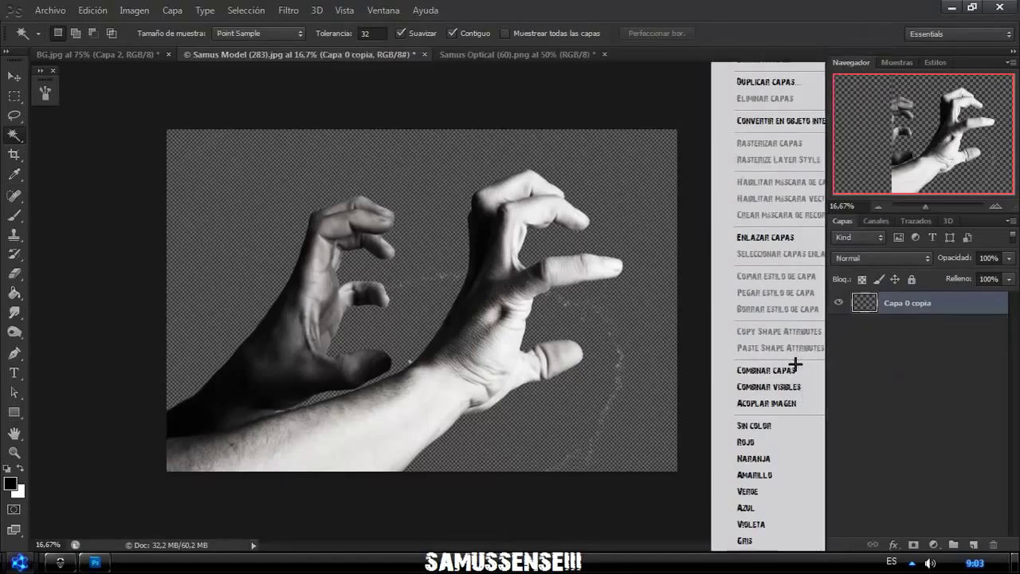
{"action": "left_click", "coordinate": [995, 206]}
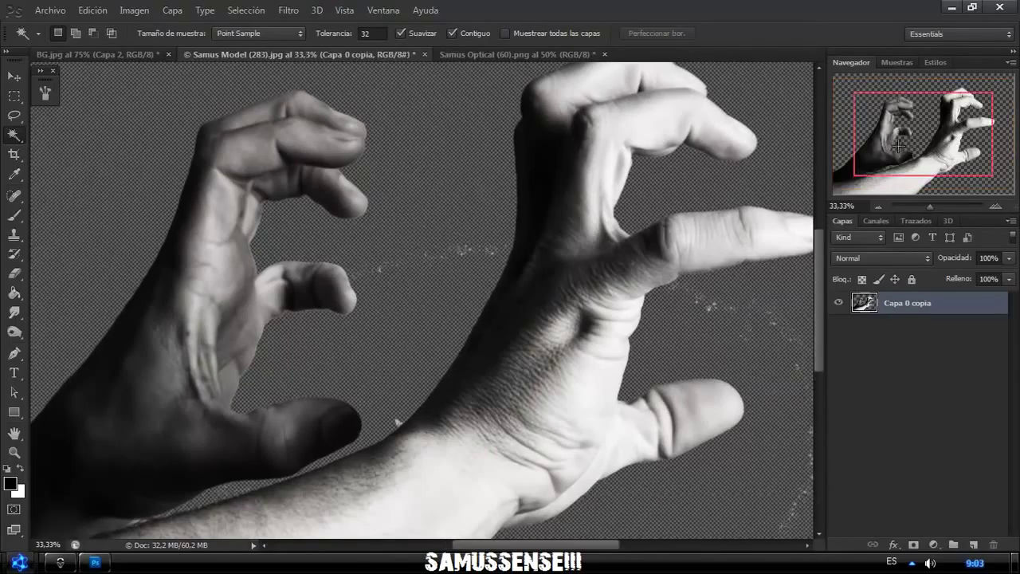
- Lasso the long finger's tip and copy it onto a new layer, Capa 1
{"action": "left_click_drag", "start_coordinate": [912, 147], "coordinate": [933, 144]}
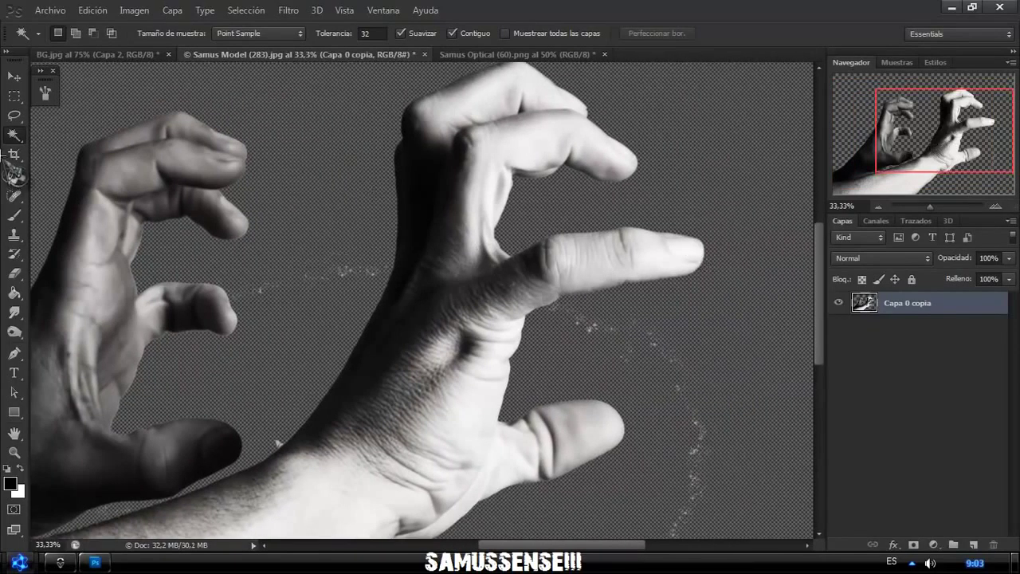
{"action": "left_click", "coordinate": [14, 114]}
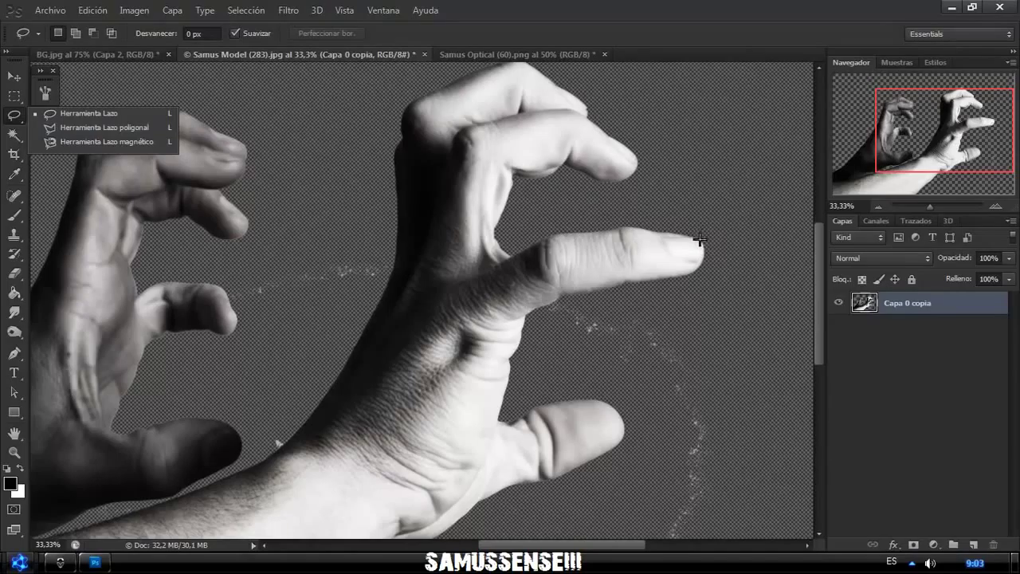
{"action": "left_click", "coordinate": [699, 239]}
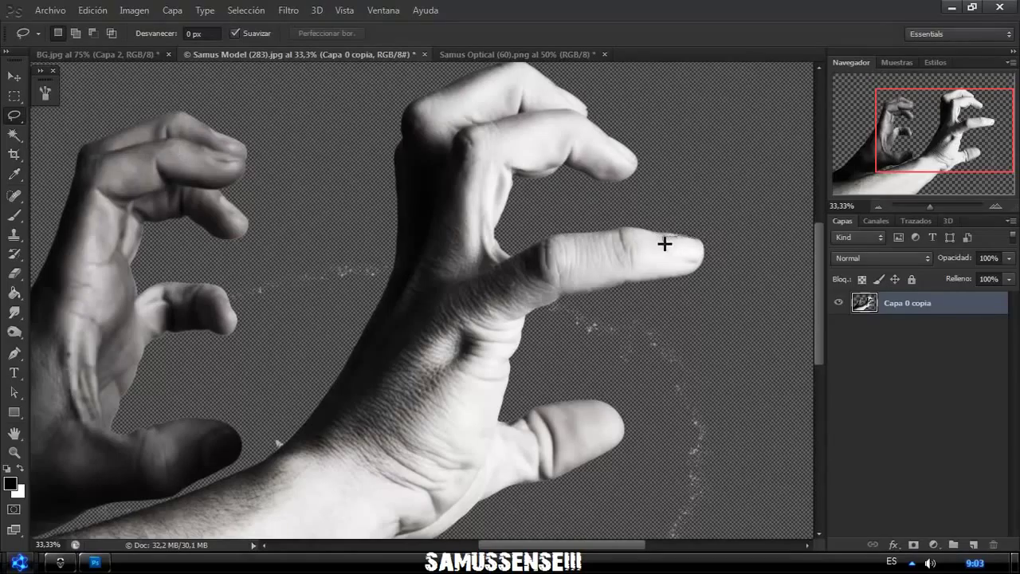
{"action": "left_click_drag", "start_coordinate": [667, 252], "coordinate": [663, 238]}
{"action": "key", "text": "ctrl+j"}
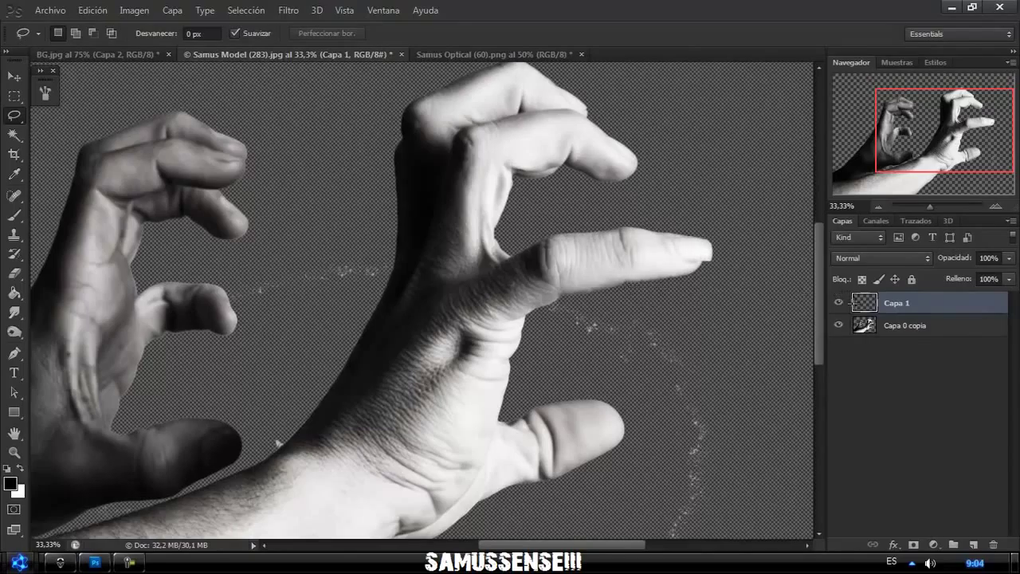
- Check the fingertip copy alone, then move it up above the long finger
{"action": "left_click", "coordinate": [840, 326]}
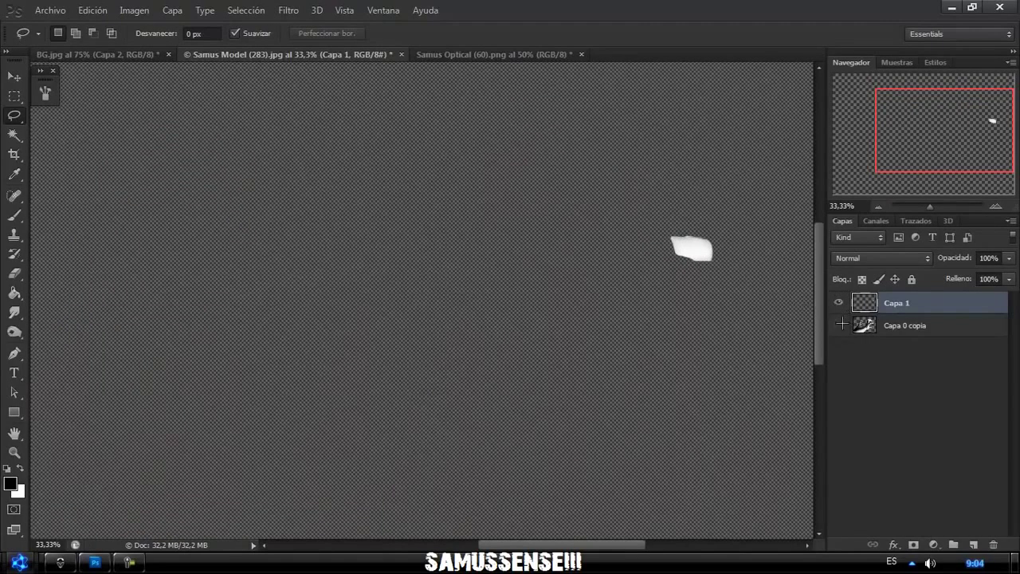
{"action": "left_click", "coordinate": [840, 326]}
{"action": "left_click", "coordinate": [15, 76]}
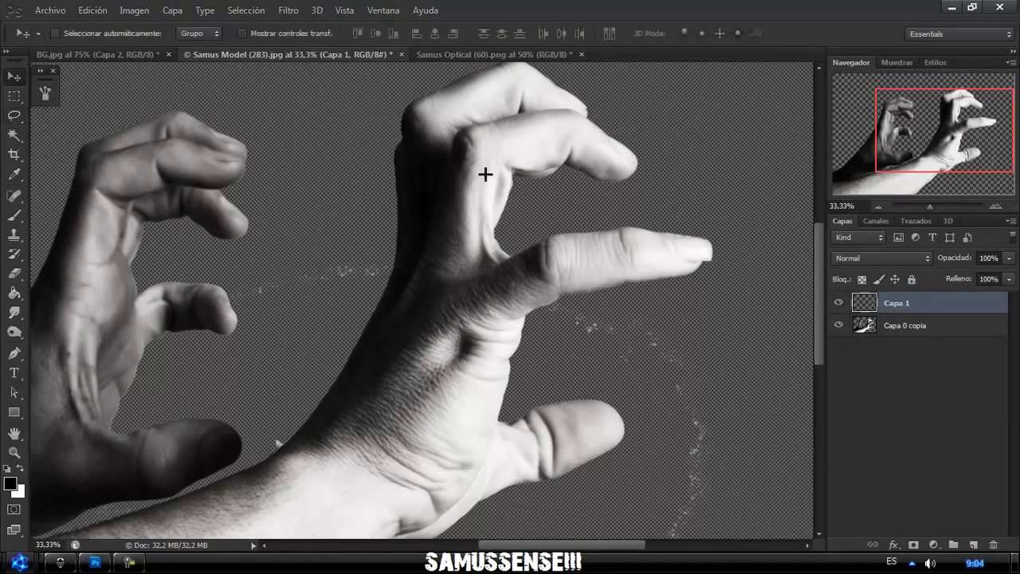
{"action": "left_click_drag", "start_coordinate": [715, 252], "coordinate": [707, 193]}
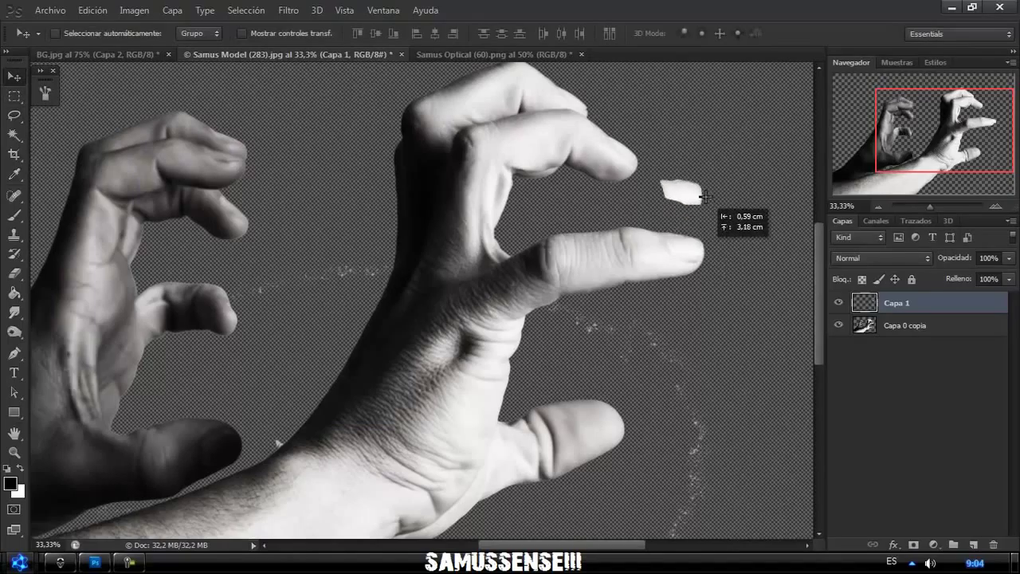
{"action": "left_click", "coordinate": [287, 11]}
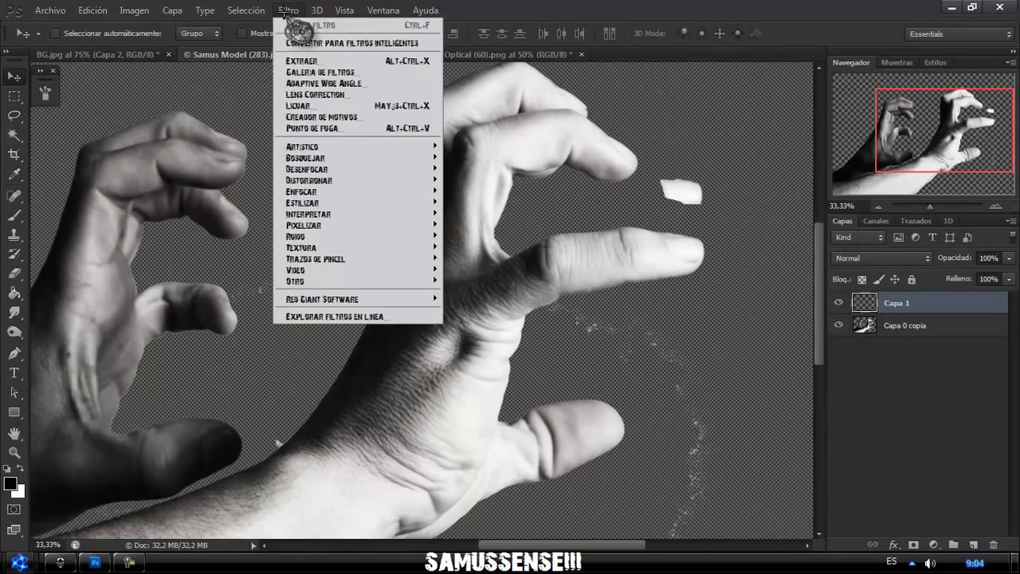
{"action": "left_click", "coordinate": [315, 105]}
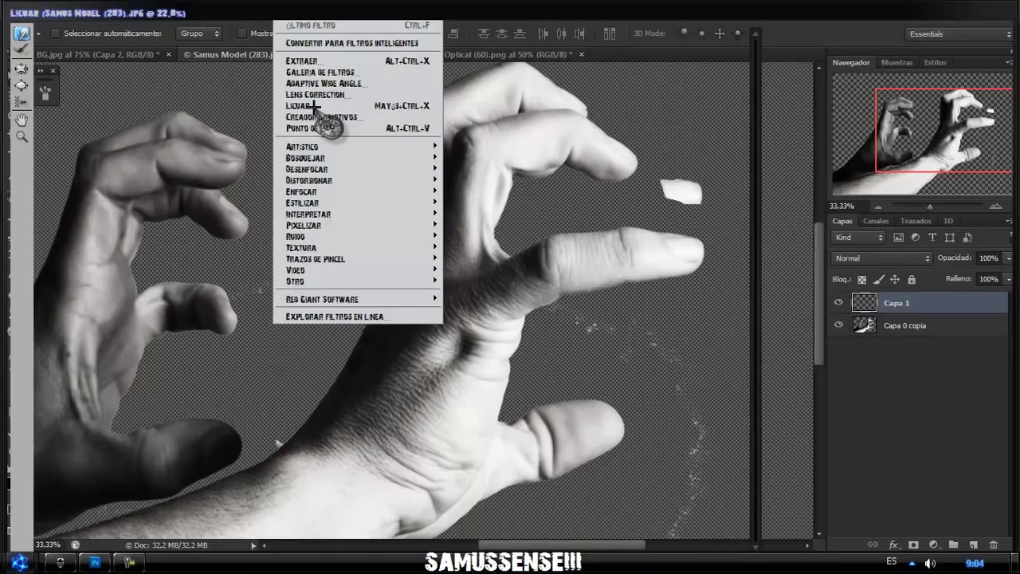
- Warp the fingertip fragment into a long pointed claw with Licuar and place it on the index fingertip
{"action": "scroll", "coordinate": [617, 236], "scroll_direction": "up", "scroll_amount": 5}
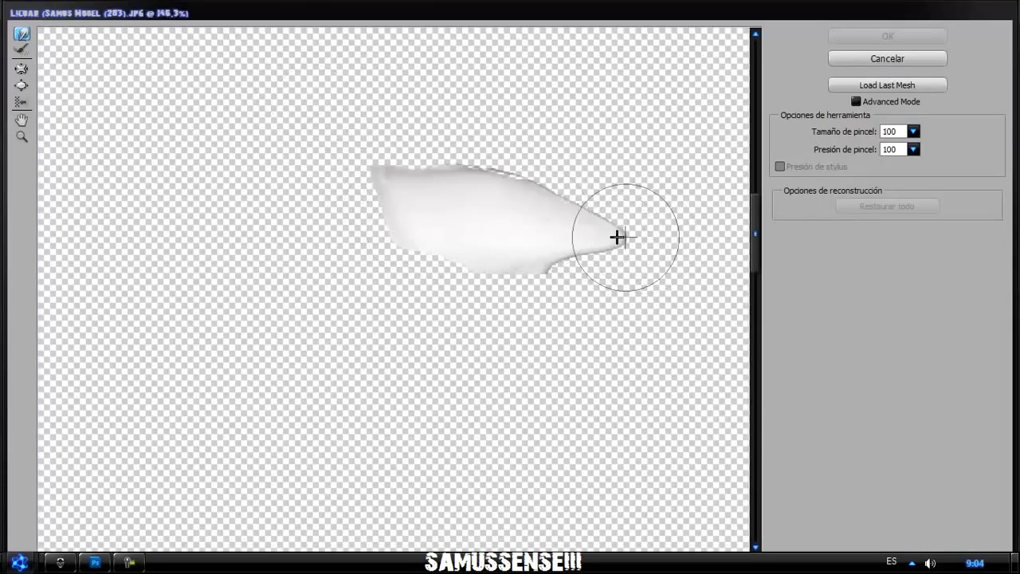
{"action": "left_click_drag", "start_coordinate": [617, 237], "coordinate": [709, 278]}
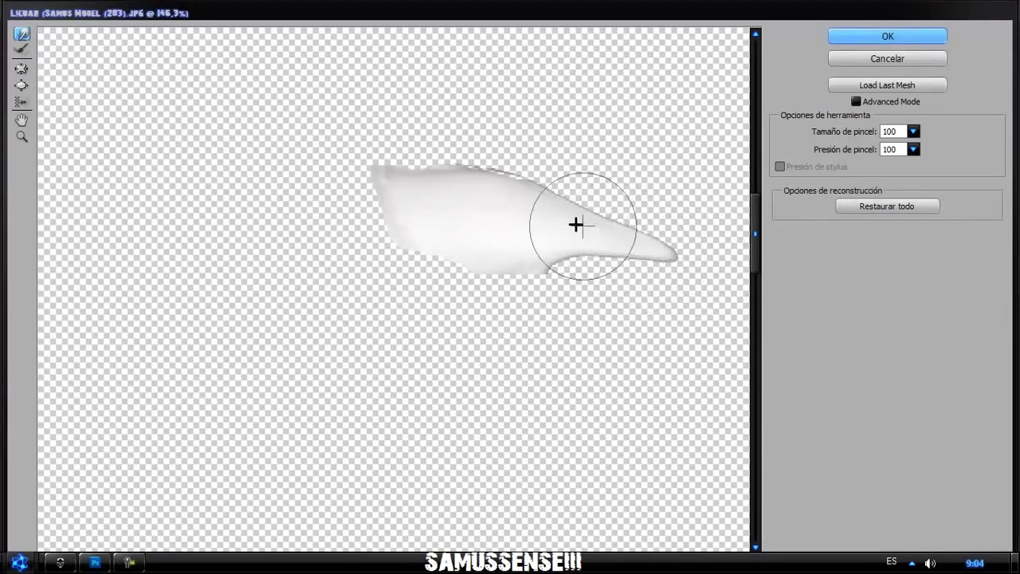
{"action": "mouse_move", "coordinate": [575, 225]}
{"action": "left_mouse_down"}
{"action": "mouse_move", "coordinate": [578, 216]}
{"action": "mouse_move", "coordinate": [617, 228]}
{"action": "mouse_move", "coordinate": [677, 284]}
{"action": "mouse_move", "coordinate": [679, 237]}
{"action": "mouse_move", "coordinate": [669, 248]}
{"action": "left_mouse_up"}
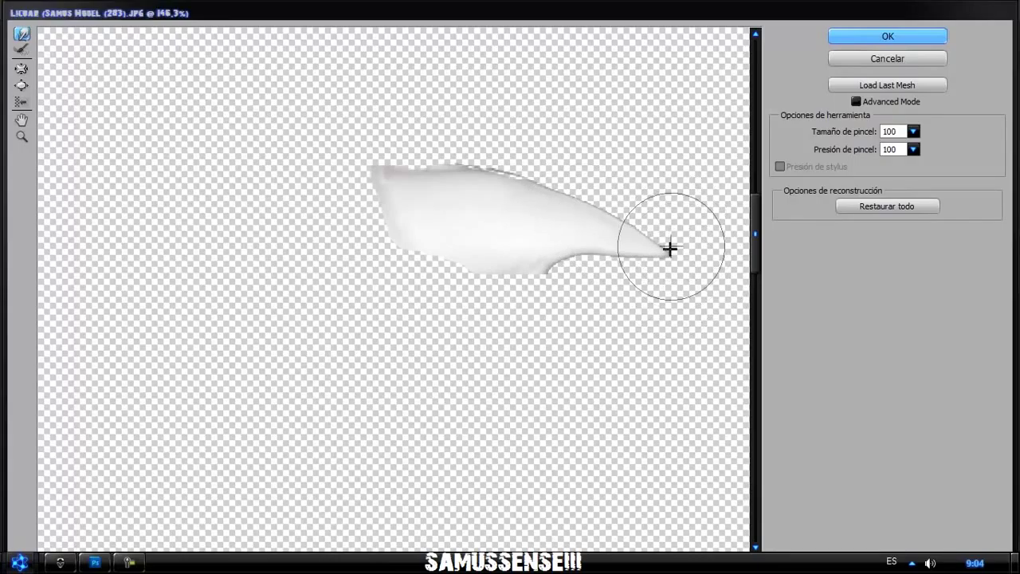
{"action": "key", "text": "Return"}
{"action": "mouse_move", "coordinate": [693, 186]}
{"action": "left_mouse_down"}
{"action": "mouse_move", "coordinate": [709, 230]}
{"action": "mouse_move", "coordinate": [702, 250]}
{"action": "left_mouse_up"}
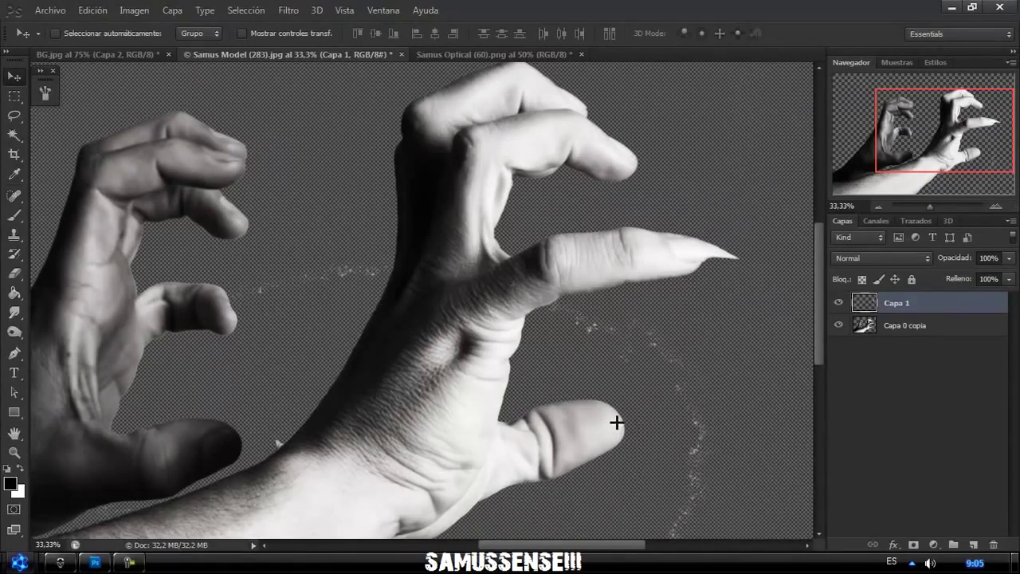
- Duplicate the claw below the hand layer, move it onto the thumb tip, and rotate it to fit
{"action": "left_click_drag", "start_coordinate": [918, 302], "coordinate": [974, 544]}
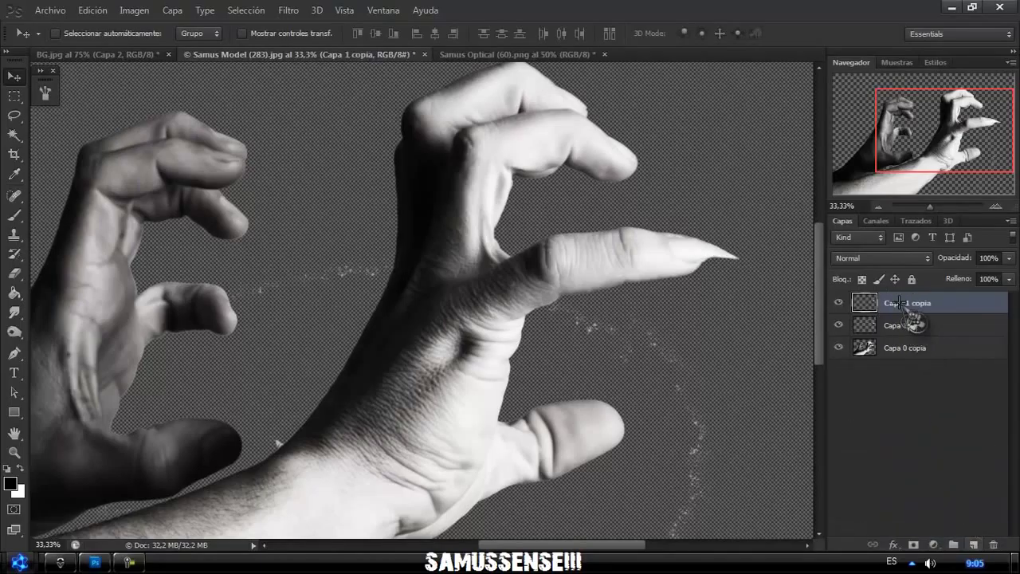
{"action": "left_click_drag", "start_coordinate": [899, 302], "coordinate": [901, 350]}
{"action": "mouse_move", "coordinate": [728, 295]}
{"action": "left_mouse_down"}
{"action": "mouse_move", "coordinate": [577, 430]}
{"action": "mouse_move", "coordinate": [594, 407]}
{"action": "left_mouse_up"}
{"action": "key", "text": "ctrl+t"}
{"action": "left_click_drag", "start_coordinate": [657, 359], "coordinate": [666, 368]}
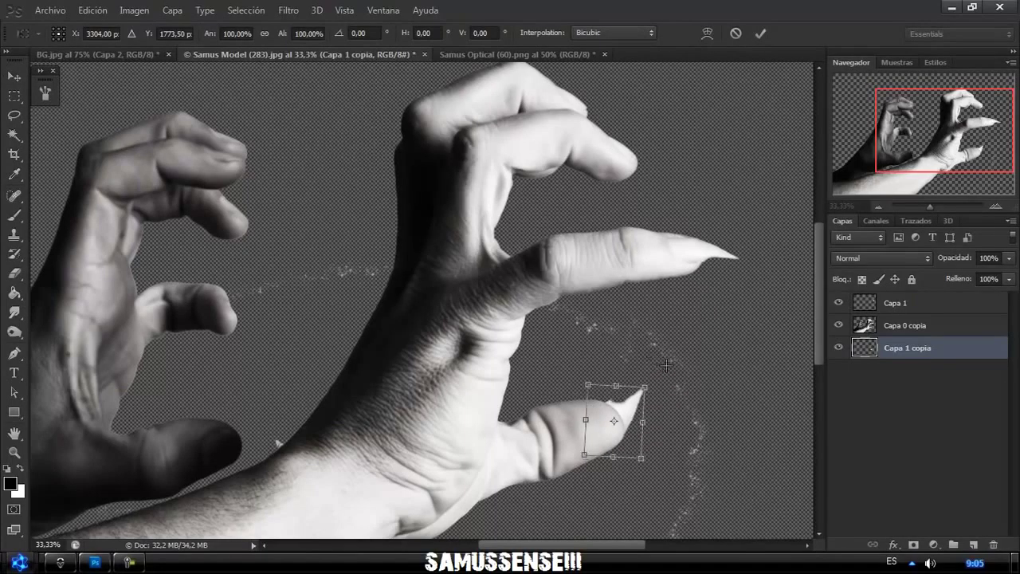
{"action": "key", "text": "Return"}
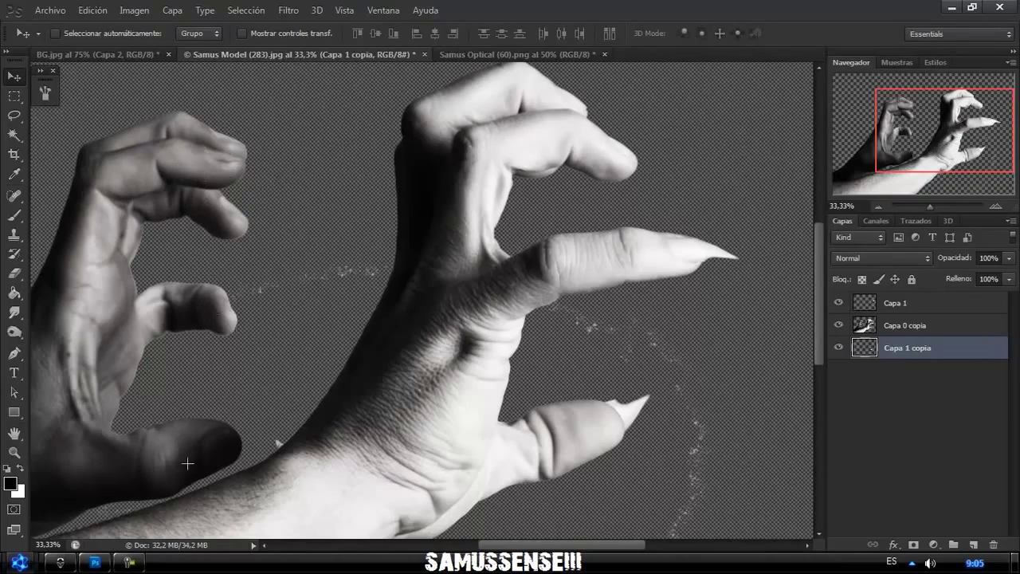
- Close Samus Model and Samus Optical without saving, then shift the clawed hands layer up-left
{"action": "left_click", "coordinate": [424, 54]}
{"action": "left_click", "coordinate": [550, 221]}
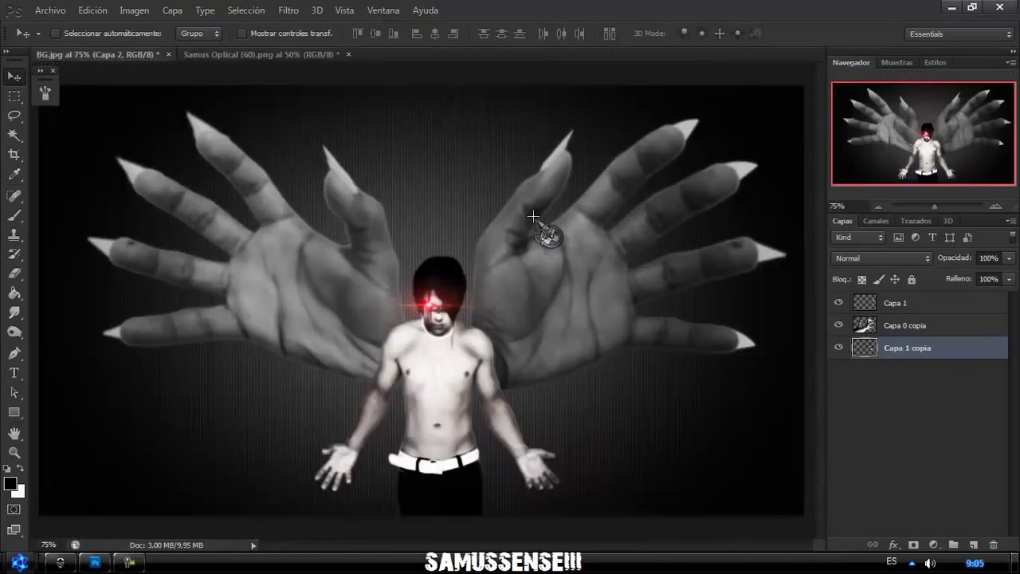
{"action": "left_click", "coordinate": [251, 54]}
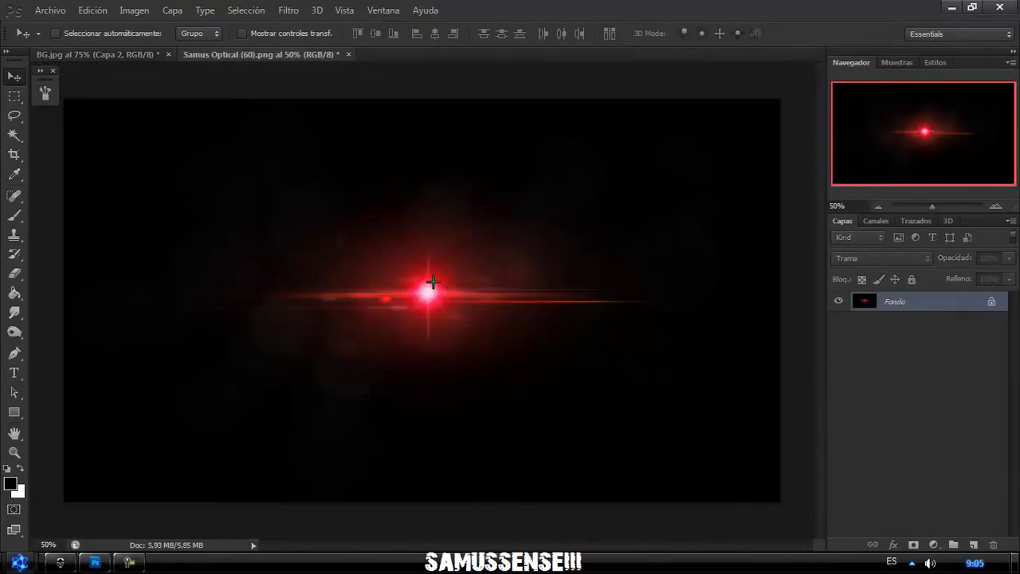
{"action": "left_click", "coordinate": [347, 54]}
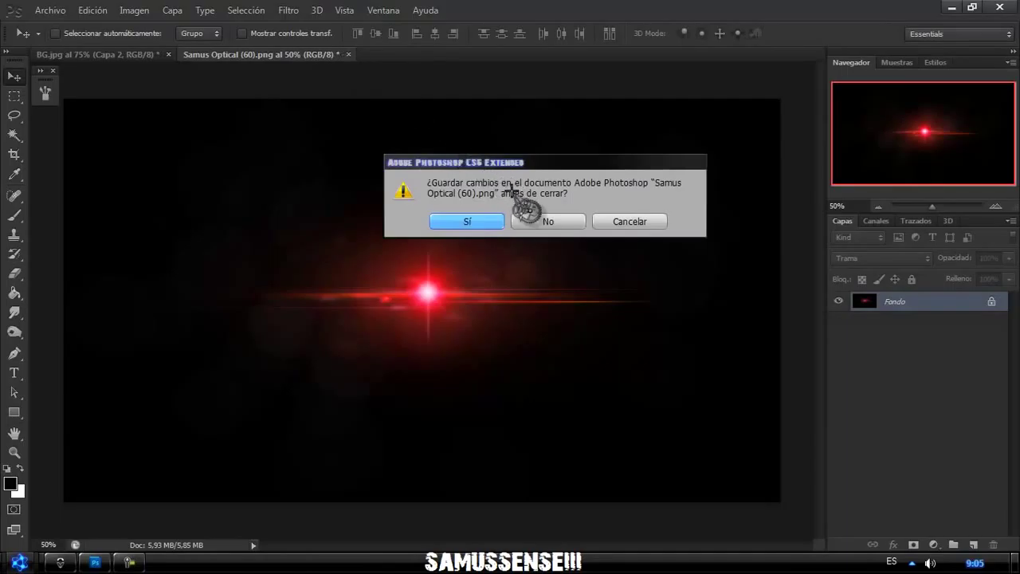
{"action": "left_click", "coordinate": [544, 223]}
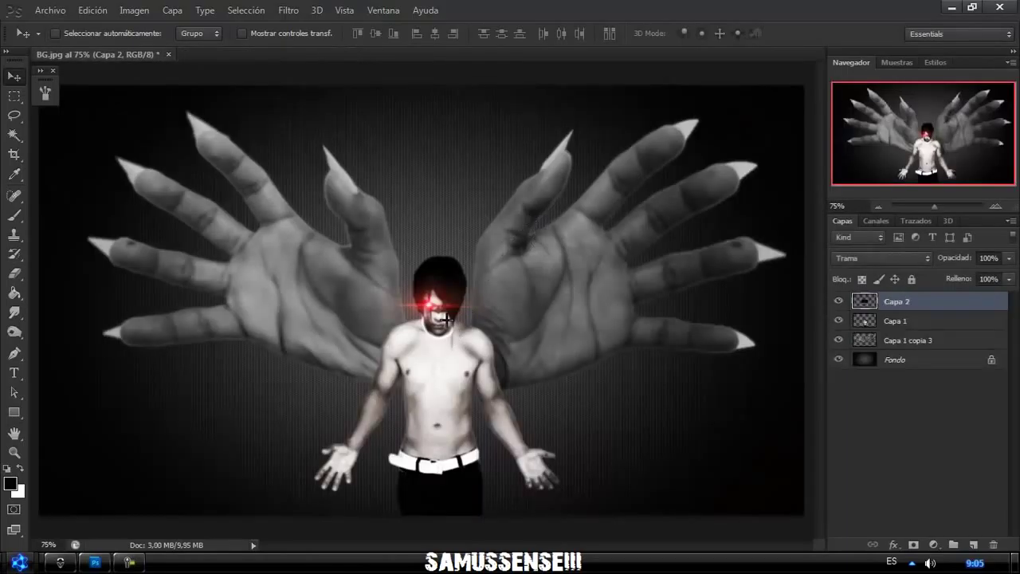
{"action": "left_click", "coordinate": [873, 339]}
{"action": "mouse_move", "coordinate": [530, 276]}
{"action": "left_mouse_down"}
{"action": "mouse_move", "coordinate": [350, 223]}
{"action": "mouse_move", "coordinate": [454, 299]}
{"action": "mouse_move", "coordinate": [450, 318]}
{"action": "mouse_move", "coordinate": [610, 307]}
{"action": "left_mouse_up"}
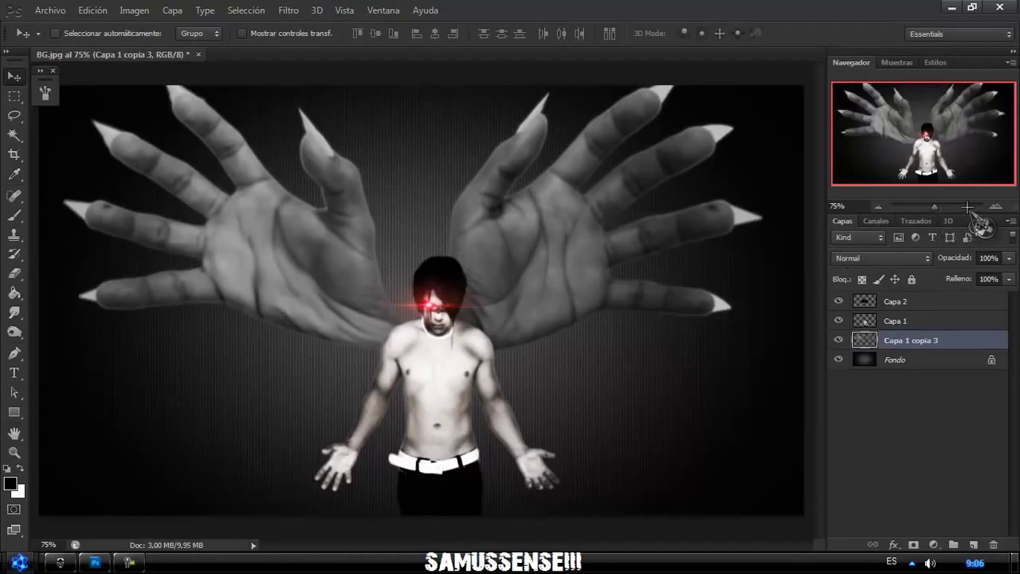
- Zoom to 300% on the face, pick the Pen tool, and add a new empty Capa 3 layer
{"action": "left_click", "coordinate": [996, 205]}
{"action": "left_click", "coordinate": [996, 205]}
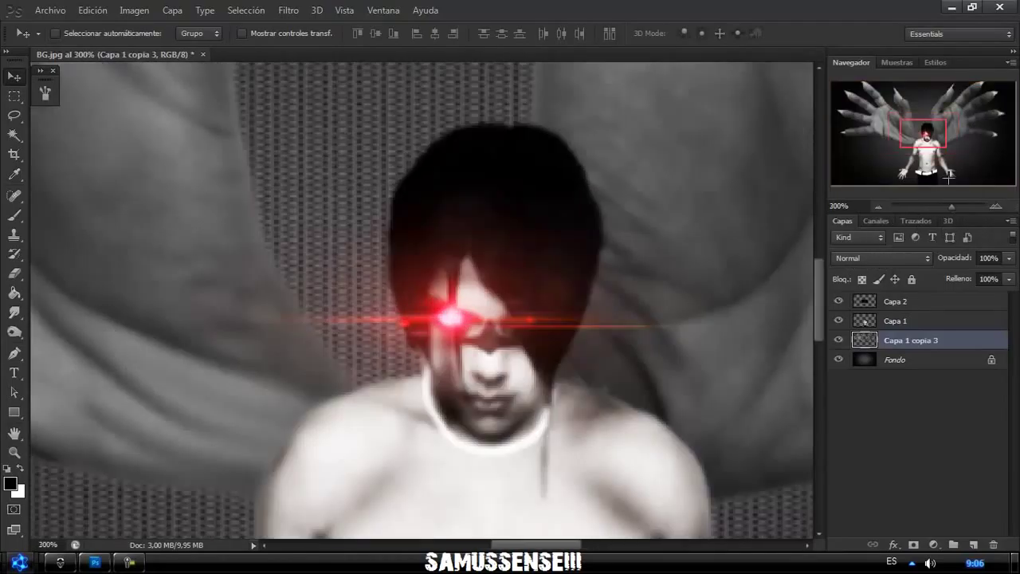
{"action": "left_click_drag", "start_coordinate": [925, 134], "coordinate": [929, 139]}
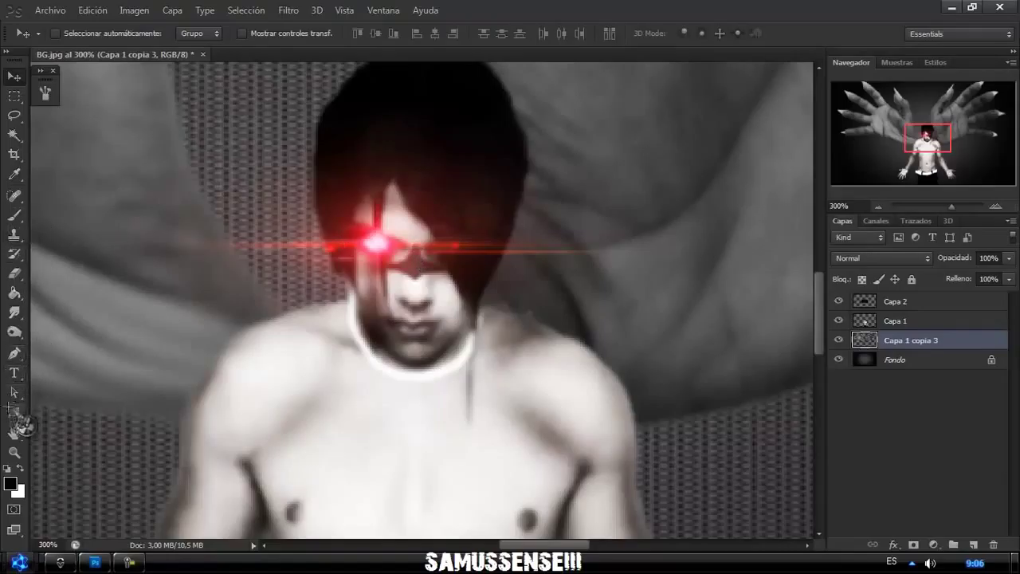
{"action": "left_click", "coordinate": [14, 353]}
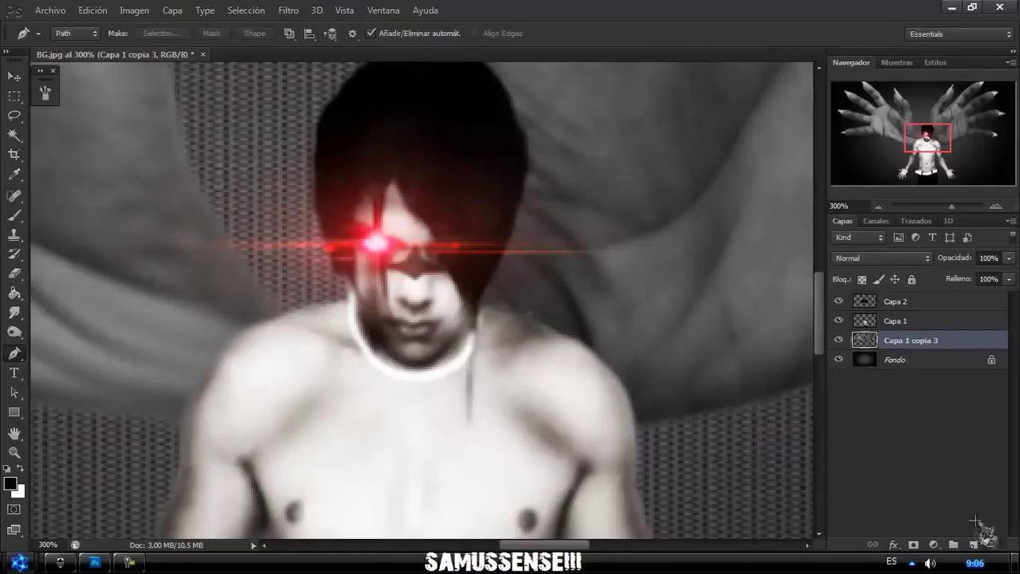
{"action": "left_click", "coordinate": [974, 545]}
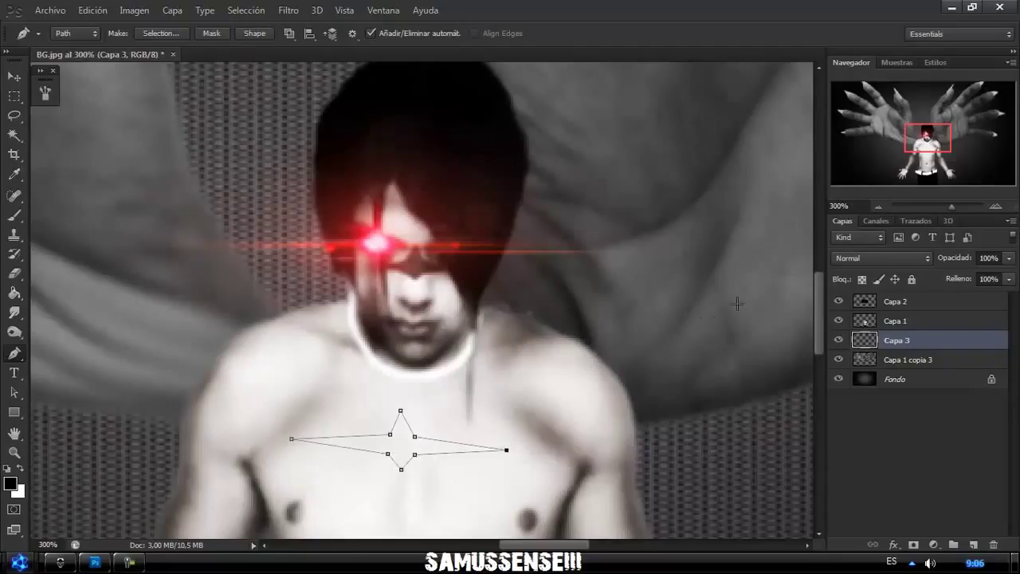
- Load the star path as a selection, fill it black on Capa 3, and move Capa 3 to the top
{"action": "left_click", "coordinate": [915, 221]}
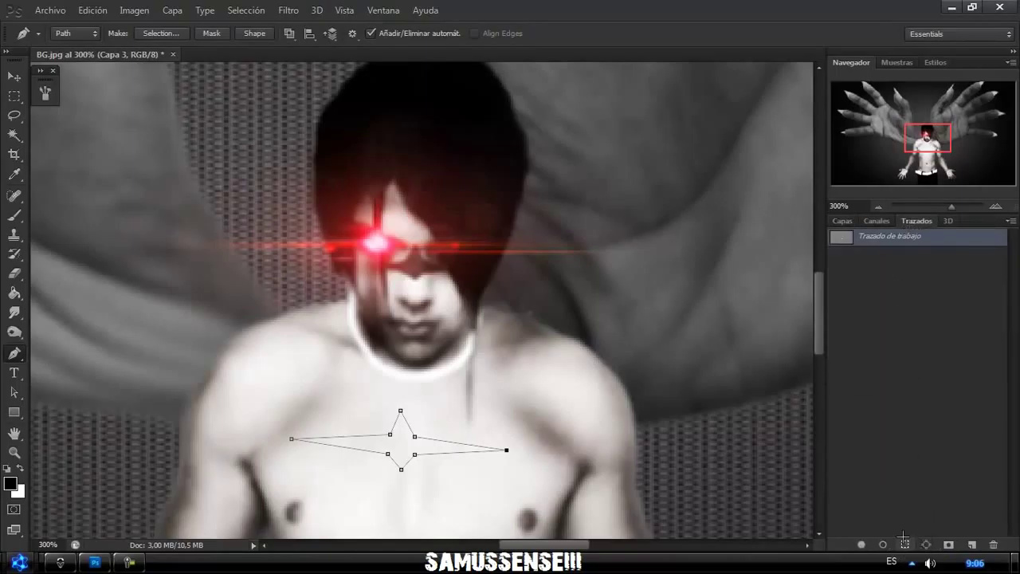
{"action": "left_click", "coordinate": [905, 544]}
{"action": "left_click", "coordinate": [841, 221]}
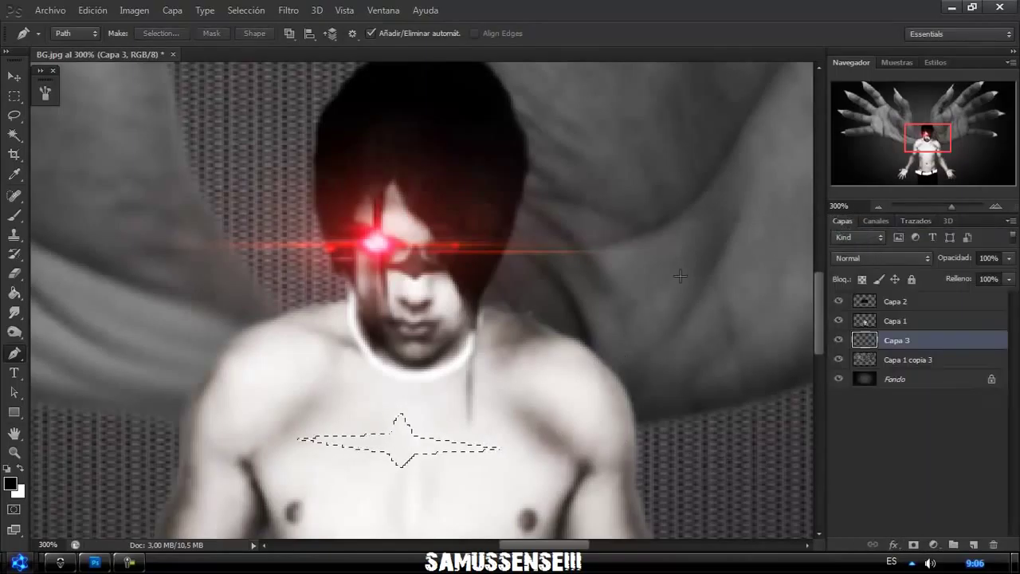
{"action": "left_click", "coordinate": [14, 216]}
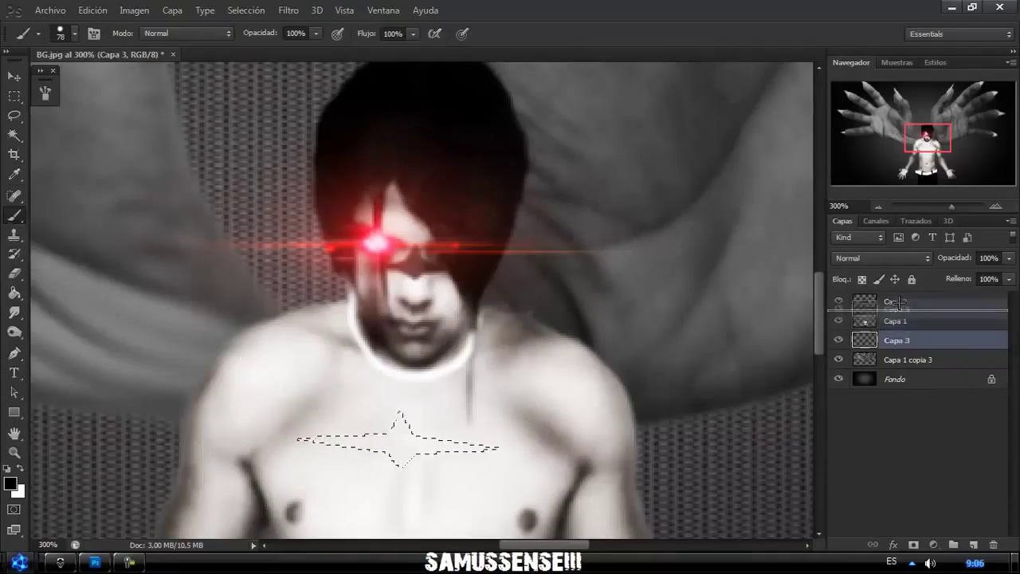
{"action": "left_click_drag", "start_coordinate": [899, 338], "coordinate": [894, 295]}
{"action": "key", "text": "alt+BackSpace"}
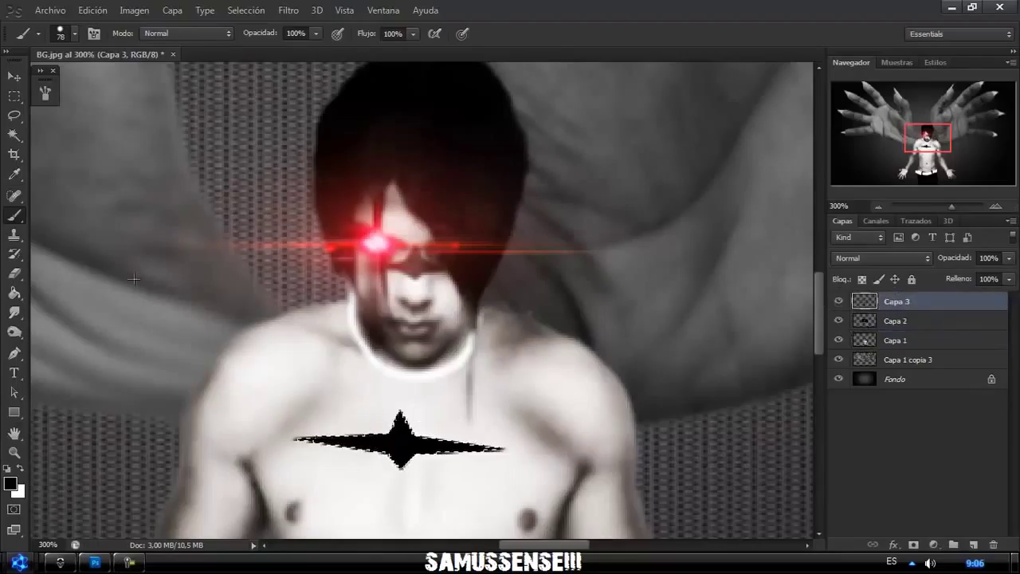
{"action": "left_click", "coordinate": [13, 115]}
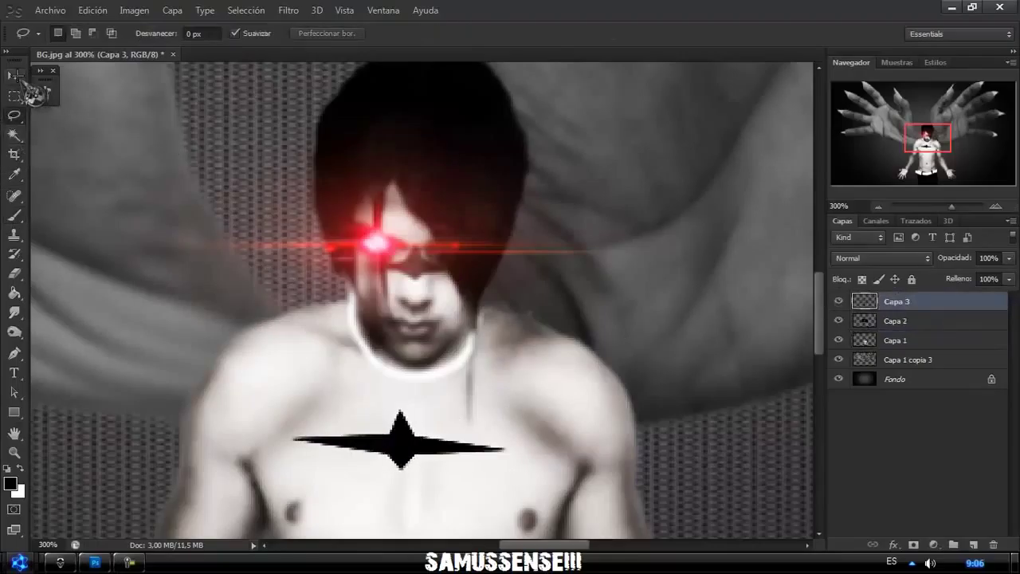
- Move the black star up to the eye line, tilt it about 5 degrees and shrink it
{"action": "key", "text": "v"}
{"action": "left_click_drag", "start_coordinate": [386, 422], "coordinate": [397, 389]}
{"action": "left_click_drag", "start_coordinate": [407, 275], "coordinate": [404, 259]}
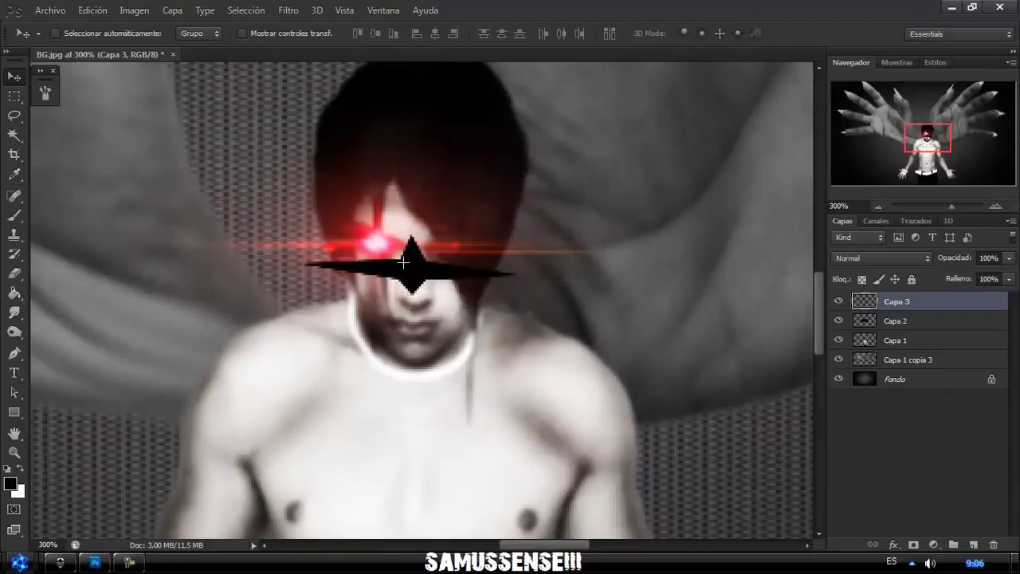
{"action": "key", "text": "ctrl+t"}
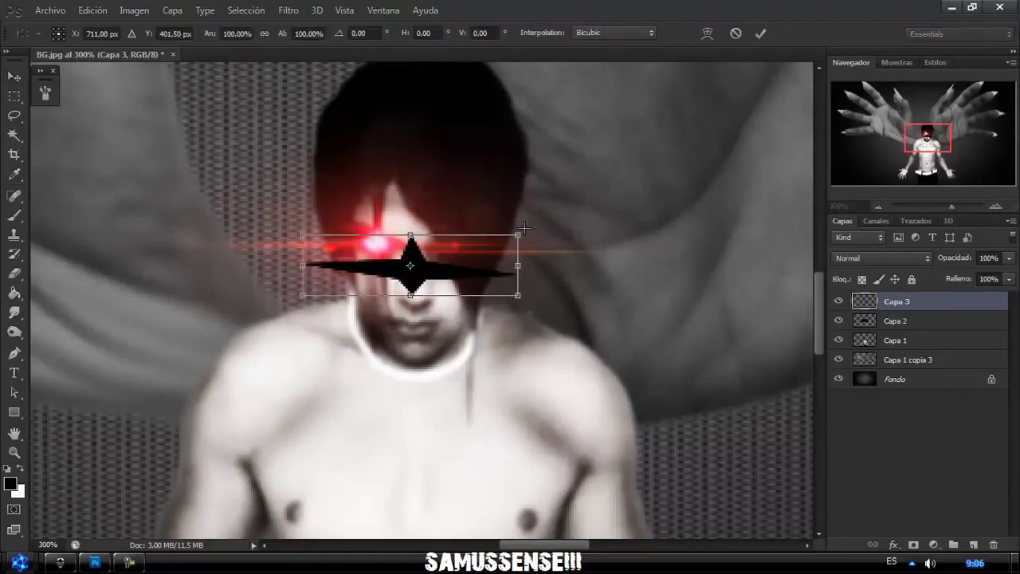
{"action": "left_click_drag", "start_coordinate": [525, 230], "coordinate": [533, 224]}
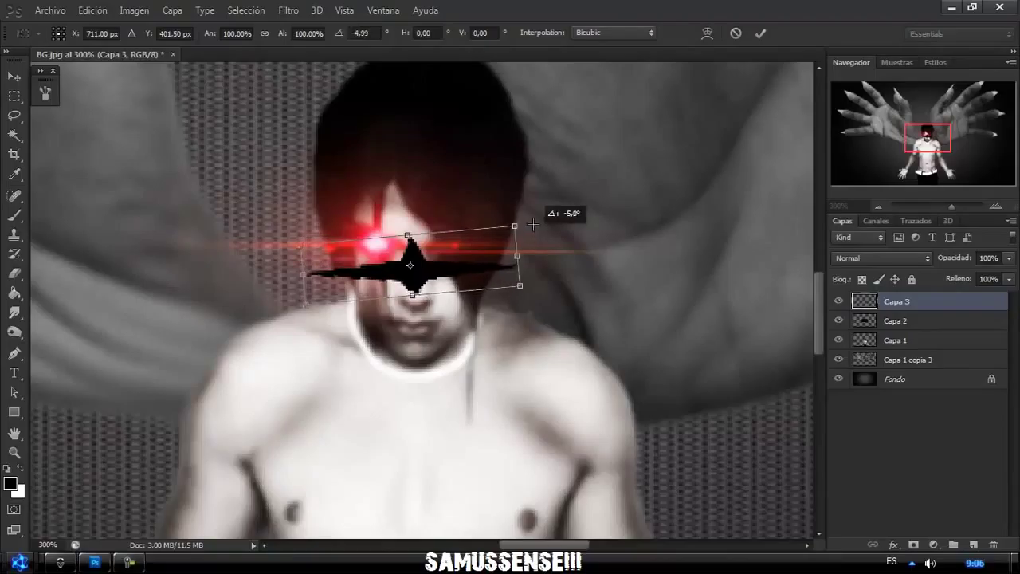
{"action": "left_click_drag", "start_coordinate": [517, 256], "coordinate": [399, 284]}
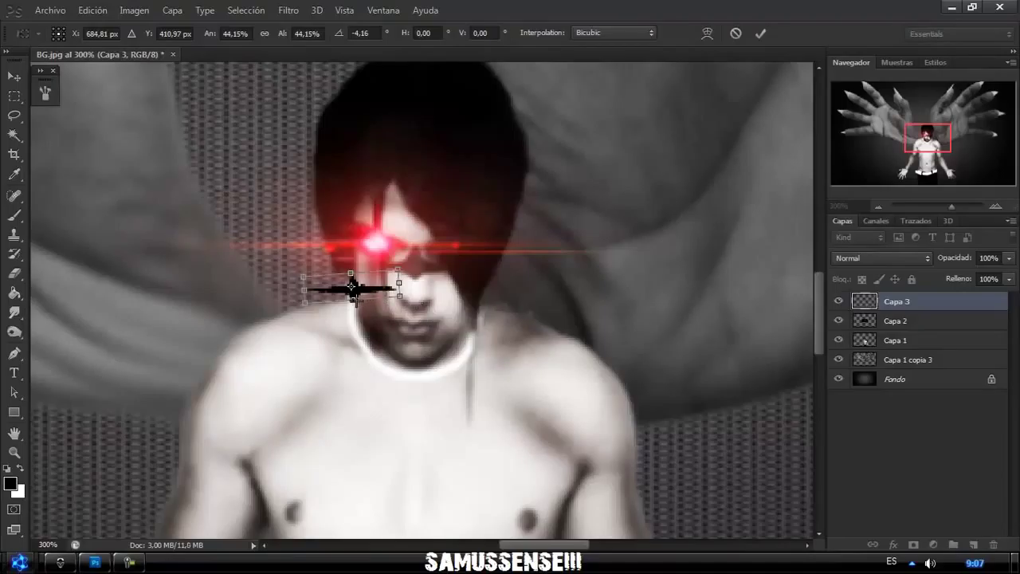
{"action": "key", "text": "Return"}
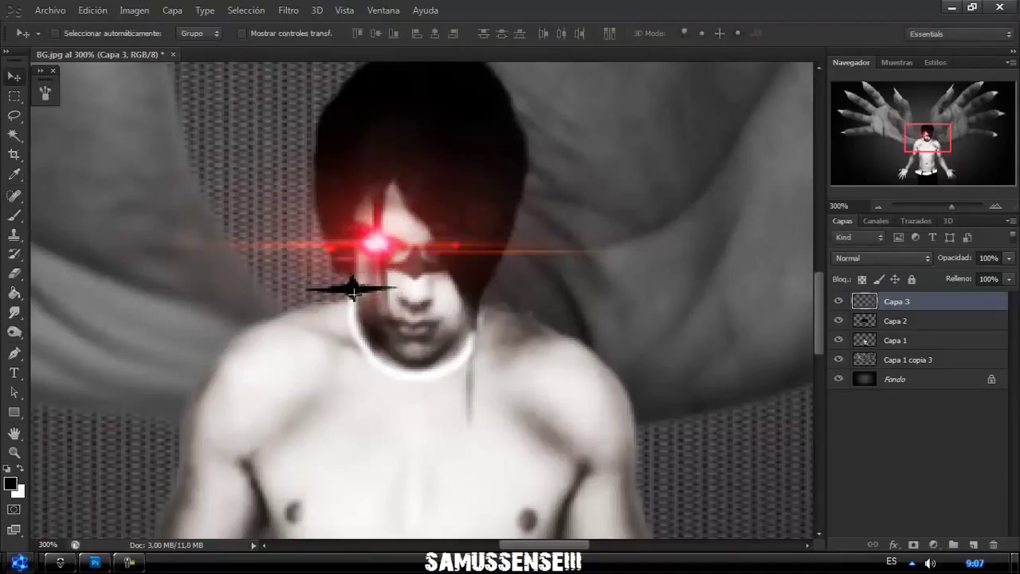
- Reposition the small star over the eye, level it to 1.29°, and zoom out to 100%
{"action": "left_click_drag", "start_coordinate": [354, 290], "coordinate": [416, 269]}
{"action": "key", "text": "ctrl+t"}
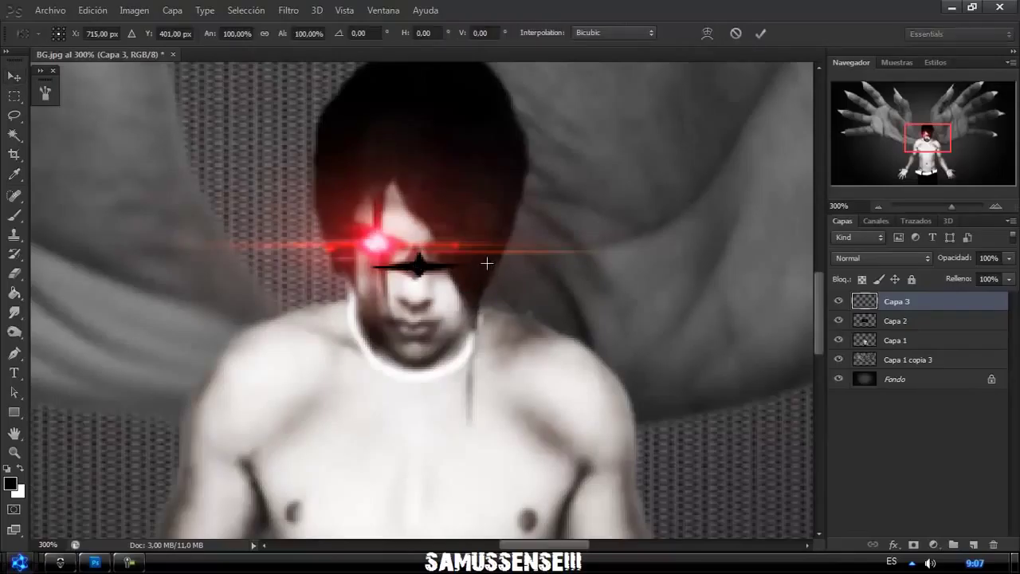
{"action": "left_click_drag", "start_coordinate": [485, 263], "coordinate": [485, 262]}
{"action": "left_click_drag", "start_coordinate": [420, 264], "coordinate": [459, 241]}
{"action": "key", "text": "Return"}
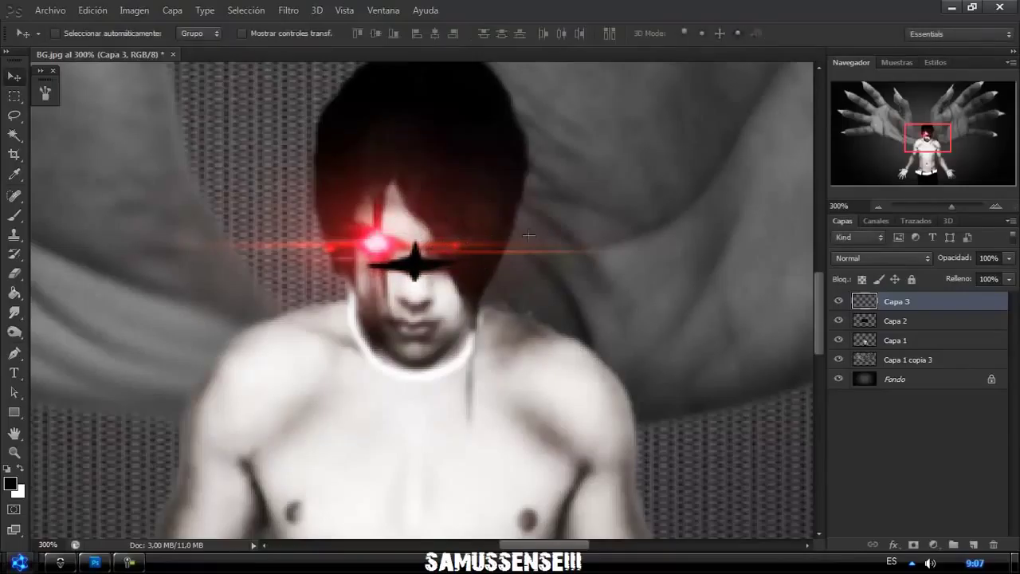
{"action": "left_click", "coordinate": [877, 204]}
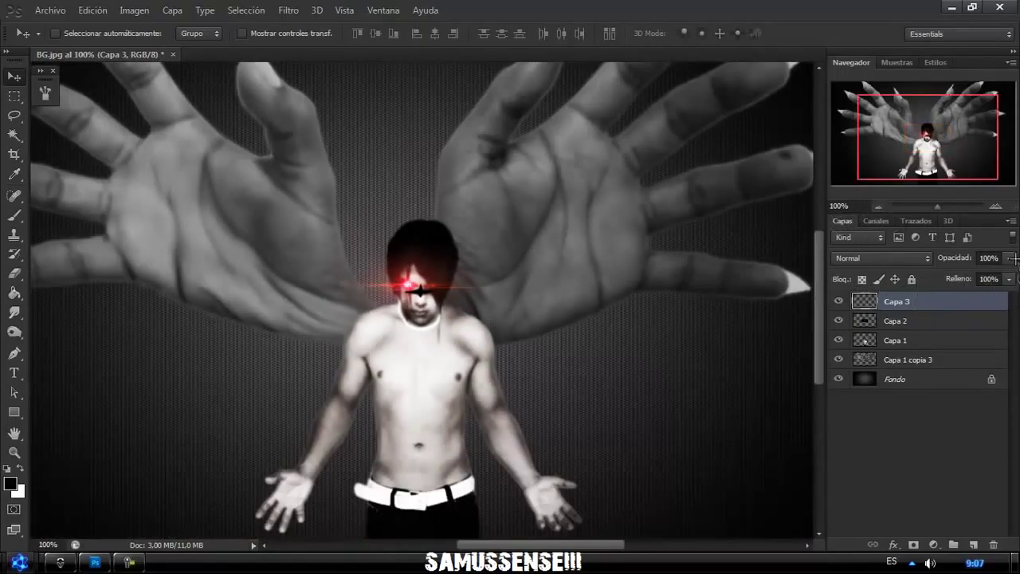
- Lower Capa 3's star opacity to 57% and hide the Capa 2 red eye glow
{"action": "left_click_drag", "start_coordinate": [1009, 258], "coordinate": [974, 272]}
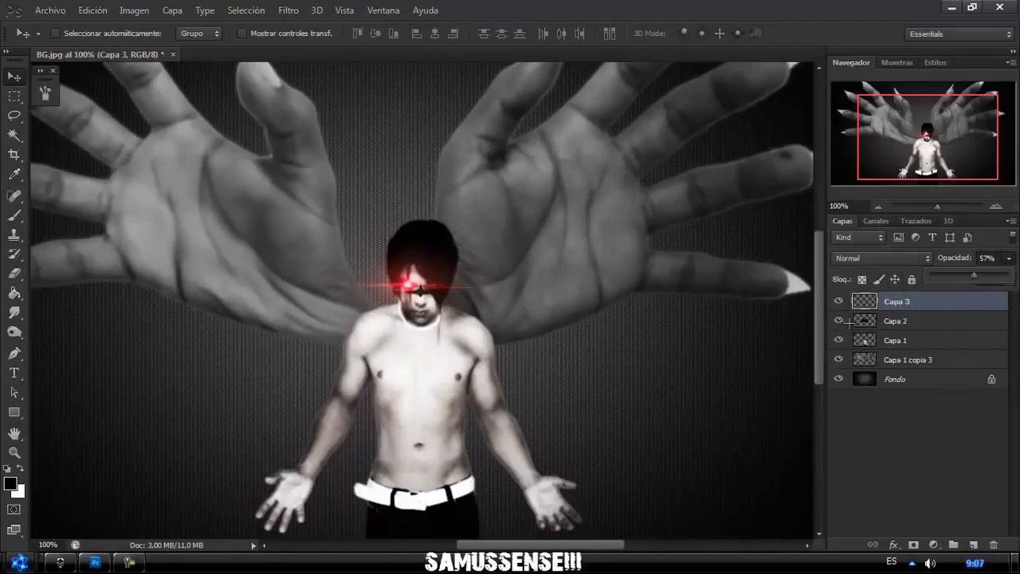
{"action": "left_click", "coordinate": [839, 321]}
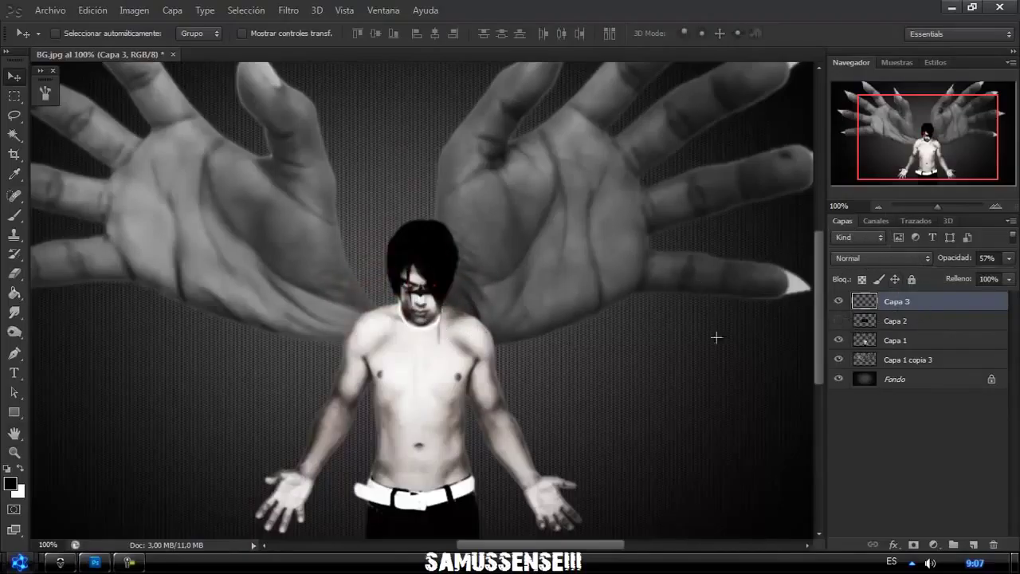